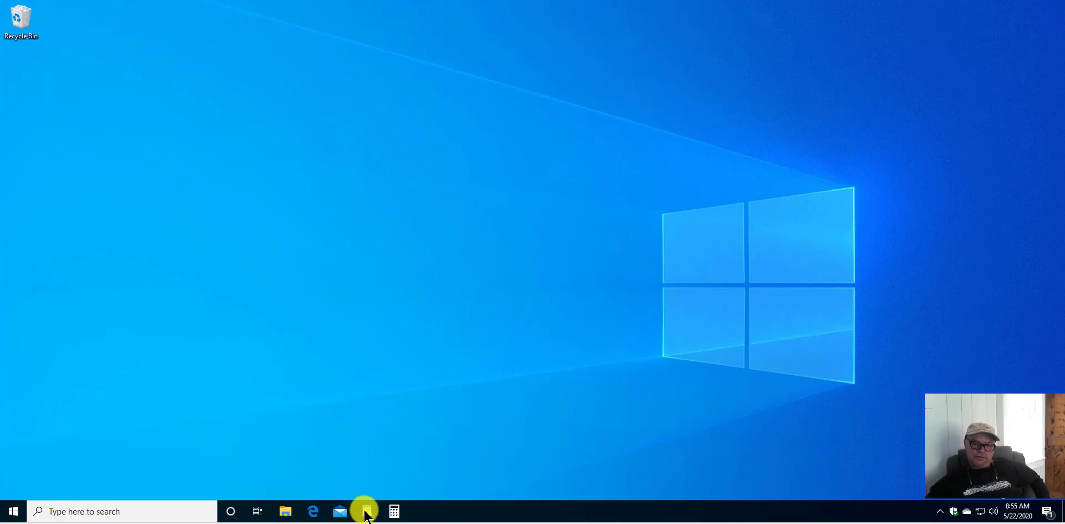
Step: Open Calculator and reposition its window on the desktop
{"action": "left_click", "coordinate": [394, 511]}
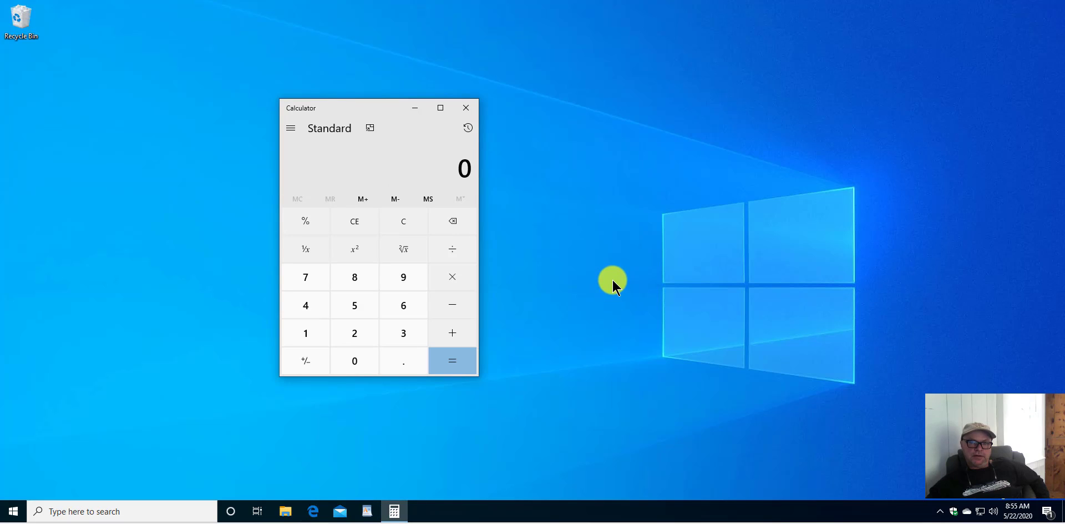
{"action": "left_click_drag", "start_coordinate": [381, 107], "coordinate": [408, 133]}
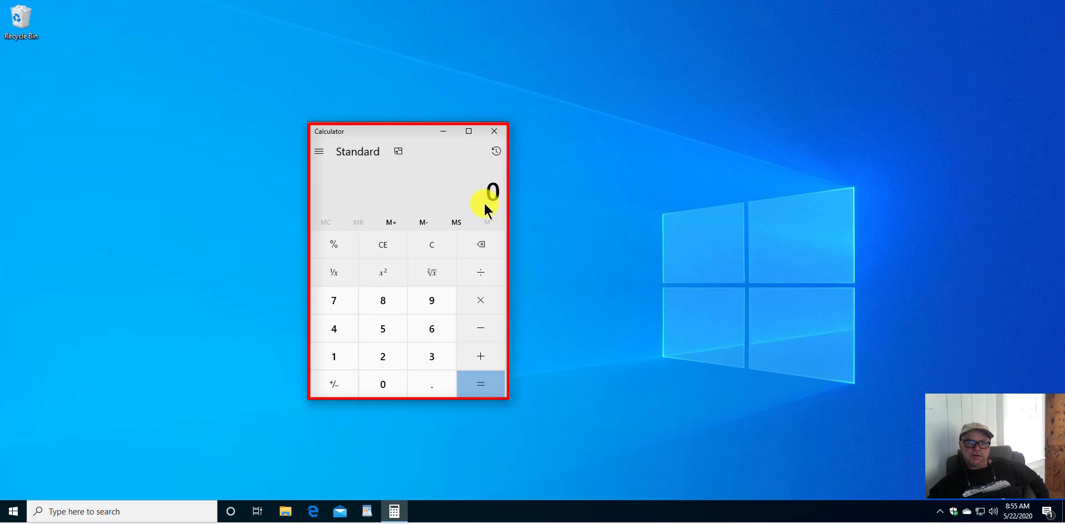
{"action": "left_click_drag", "start_coordinate": [408, 138], "coordinate": [368, 109]}
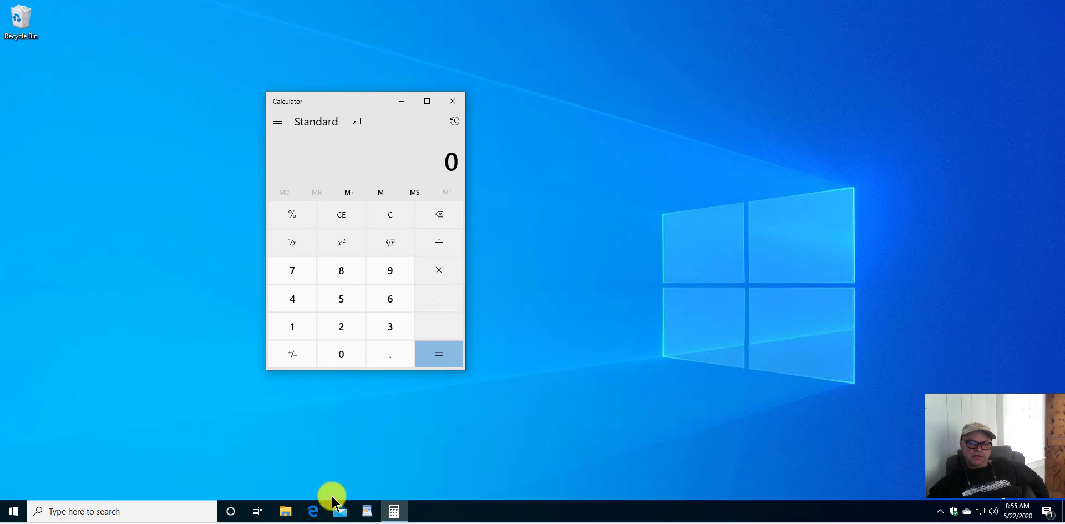
Step: Open WordPad and arrange its window beside the Calculator window so that the two do not overlap
{"action": "left_click", "coordinate": [366, 510]}
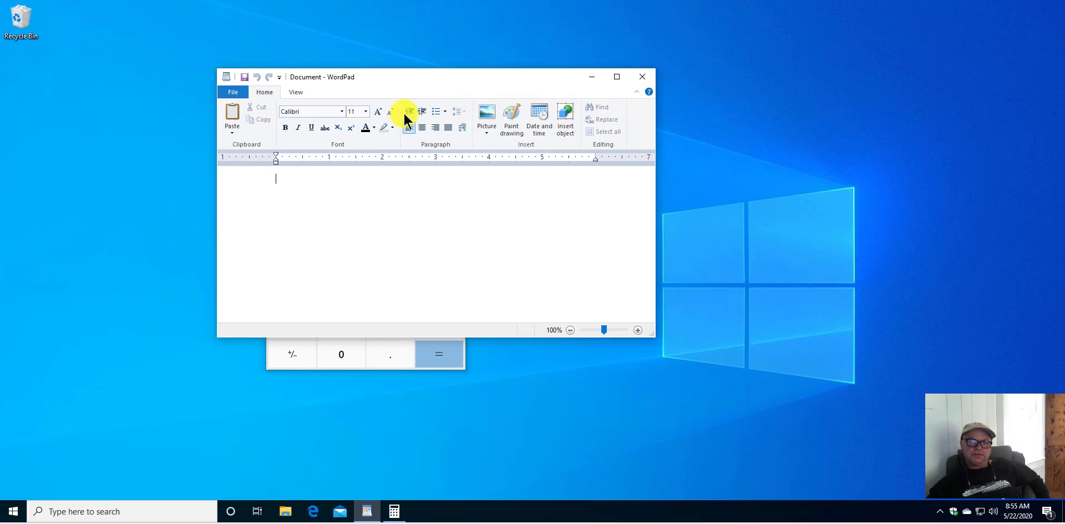
{"action": "left_click_drag", "start_coordinate": [371, 78], "coordinate": [639, 78]}
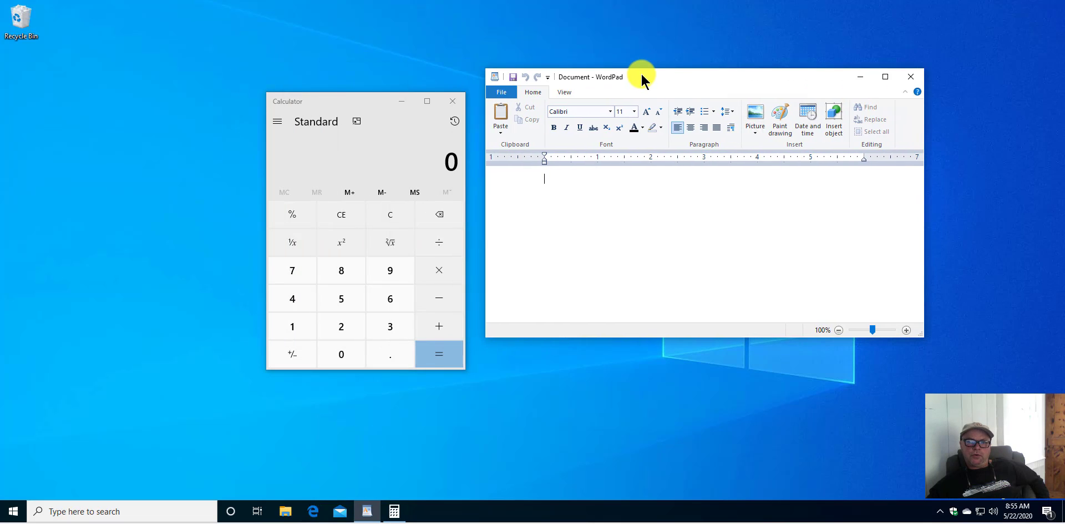
{"action": "left_click_drag", "start_coordinate": [327, 100], "coordinate": [256, 88]}
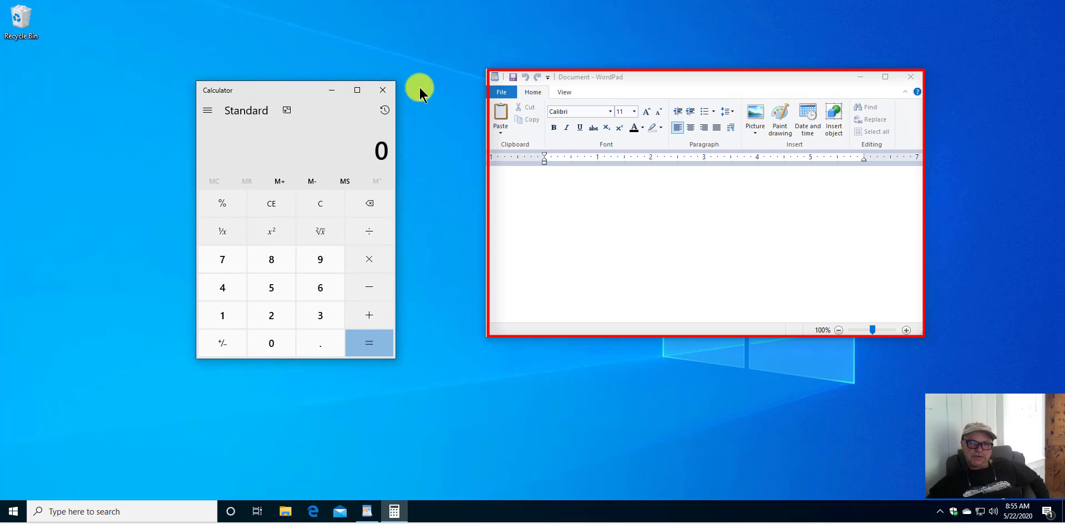
{"action": "left_click_drag", "start_coordinate": [644, 75], "coordinate": [621, 78]}
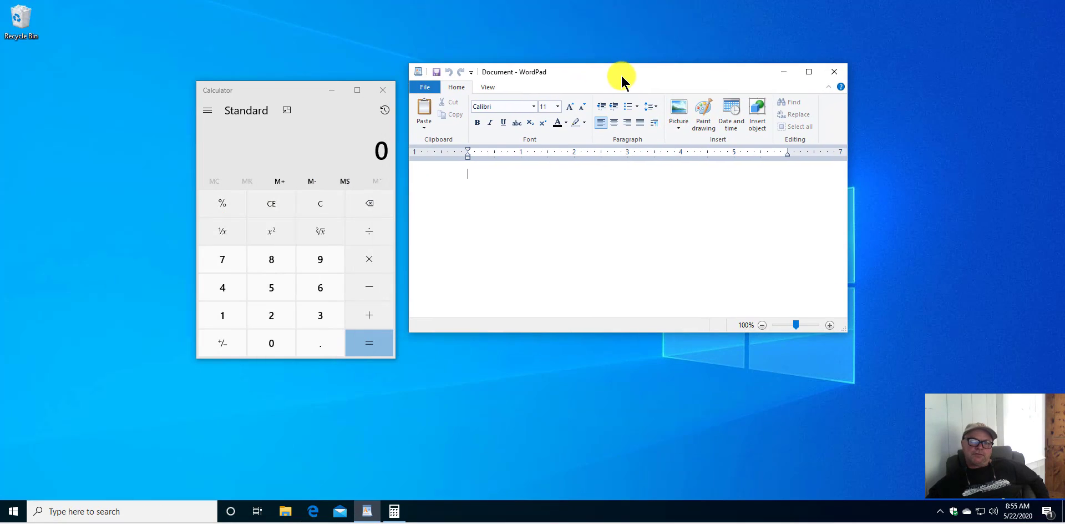
{"action": "left_click_drag", "start_coordinate": [297, 90], "coordinate": [226, 66]}
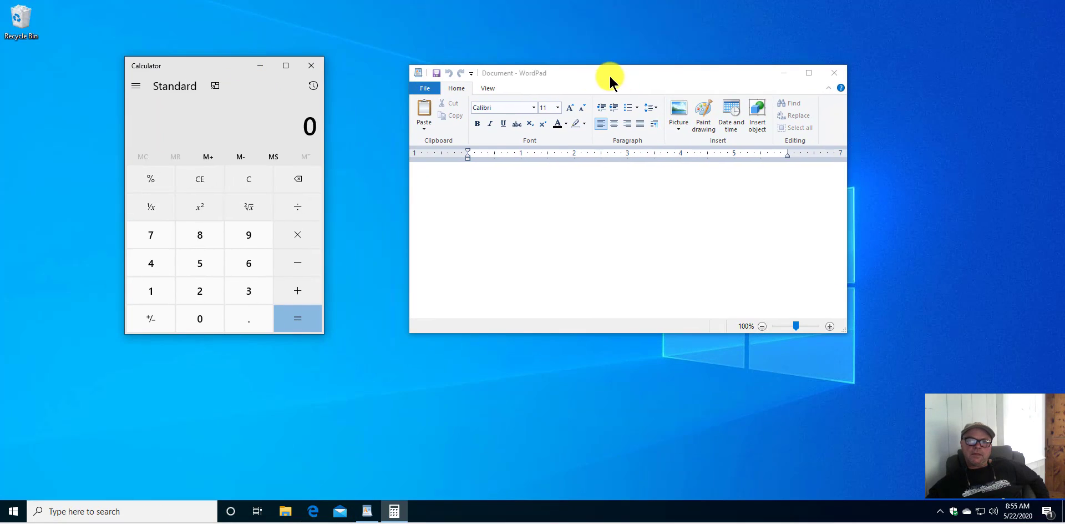
{"action": "left_click_drag", "start_coordinate": [610, 75], "coordinate": [582, 109]}
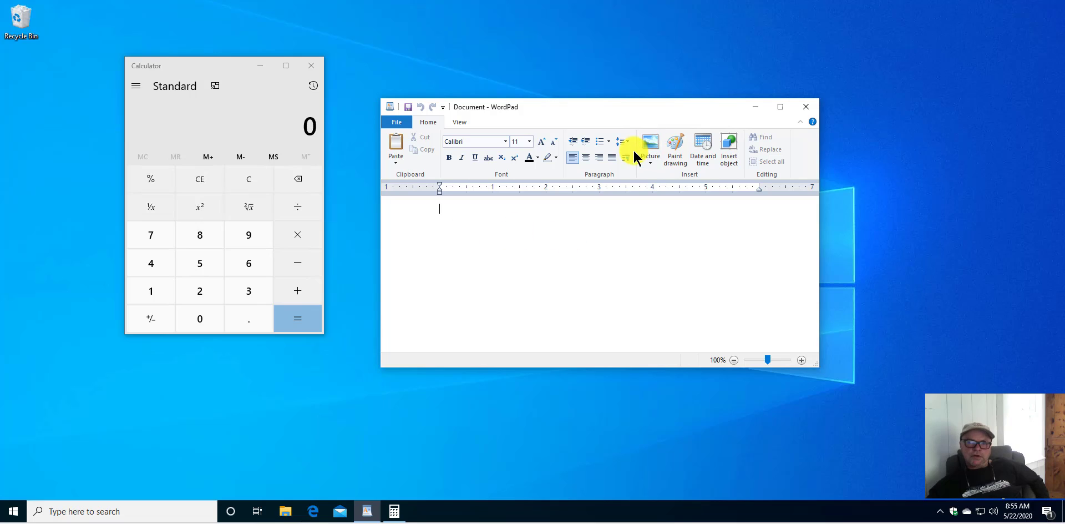
{"action": "left_click_drag", "start_coordinate": [212, 70], "coordinate": [177, 82]}
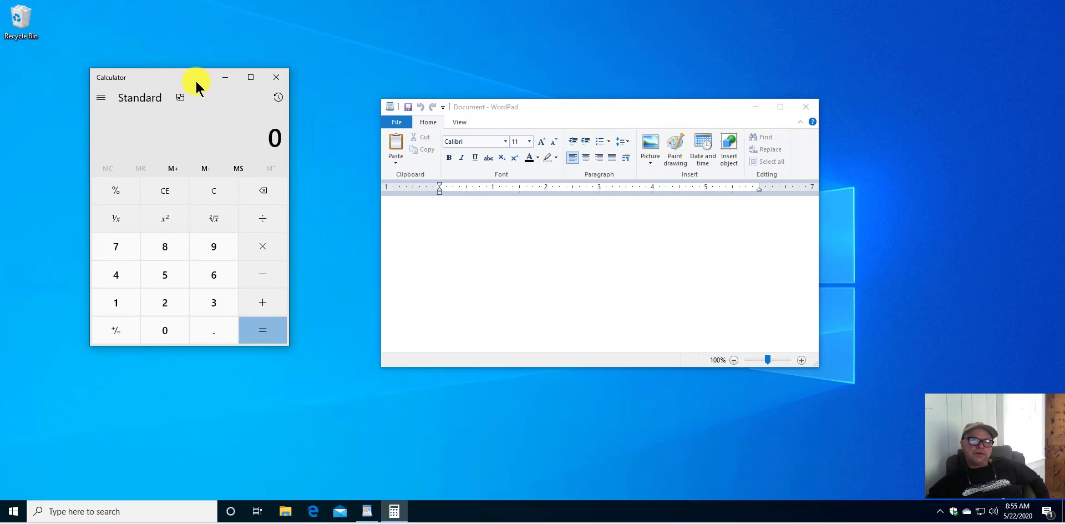
Step: Close the Calculator window and open Calculator again
{"action": "left_click", "coordinate": [275, 81]}
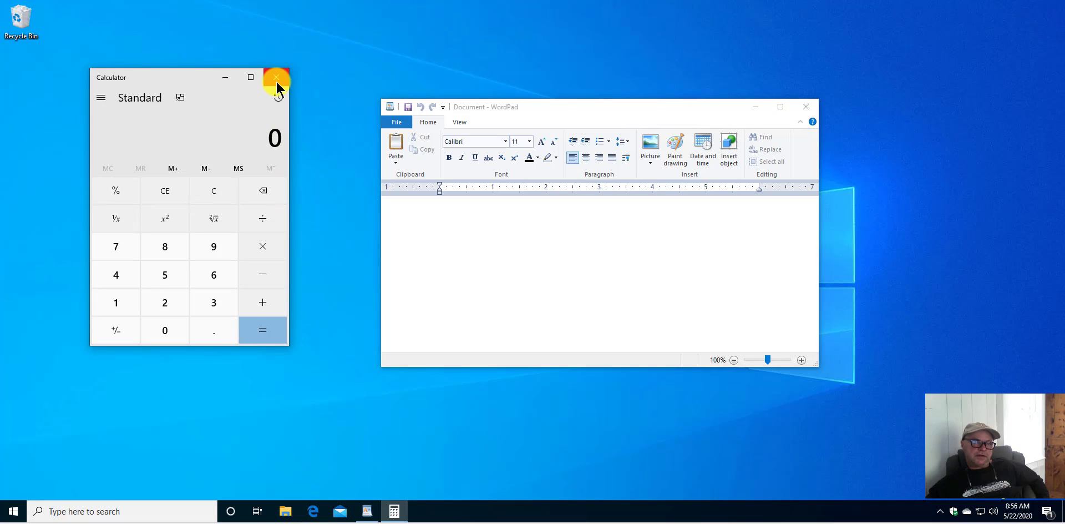
{"action": "left_click", "coordinate": [276, 81]}
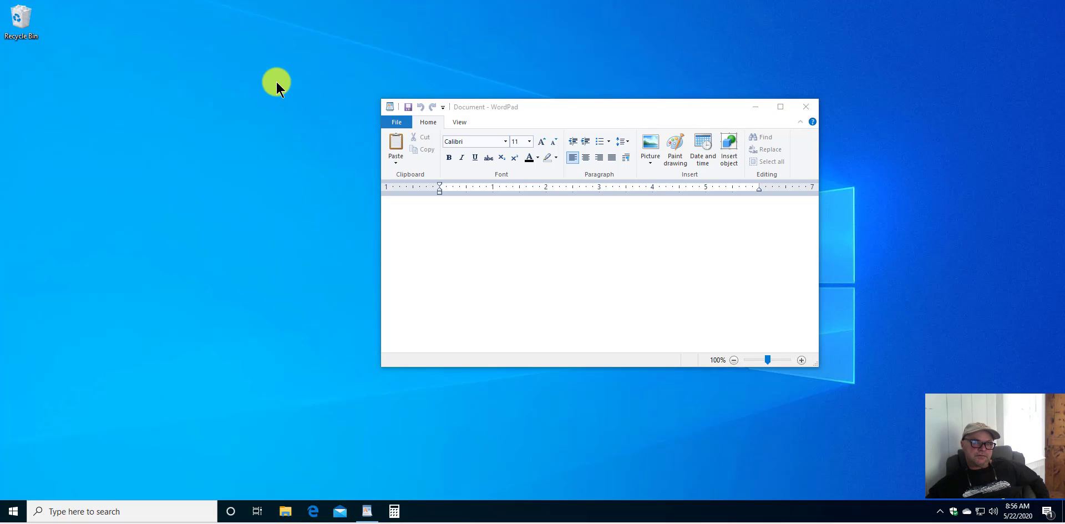
{"action": "left_click", "coordinate": [392, 510]}
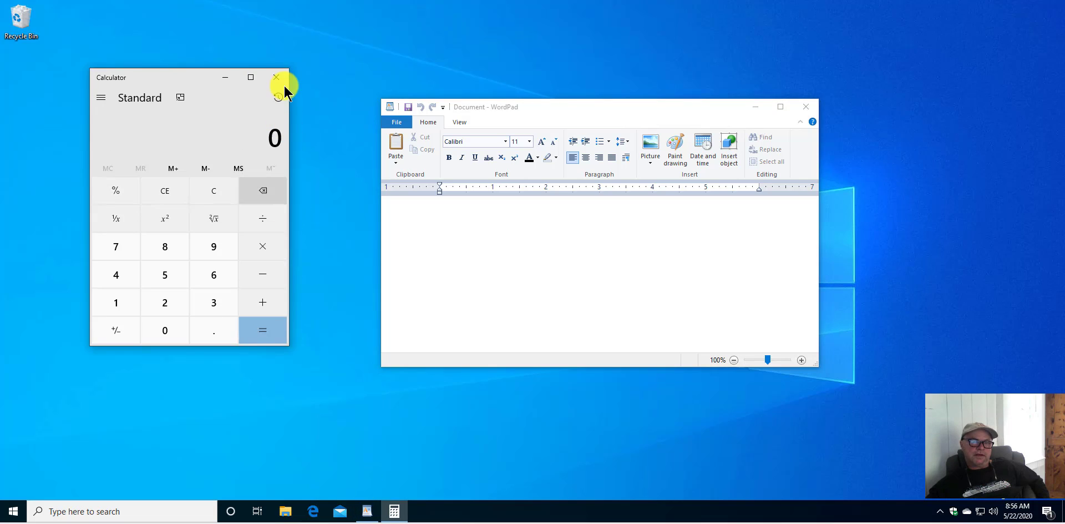
Step: Maximize the Calculator window and restore it to its smaller size, two times in a row
{"action": "left_click", "coordinate": [250, 79]}
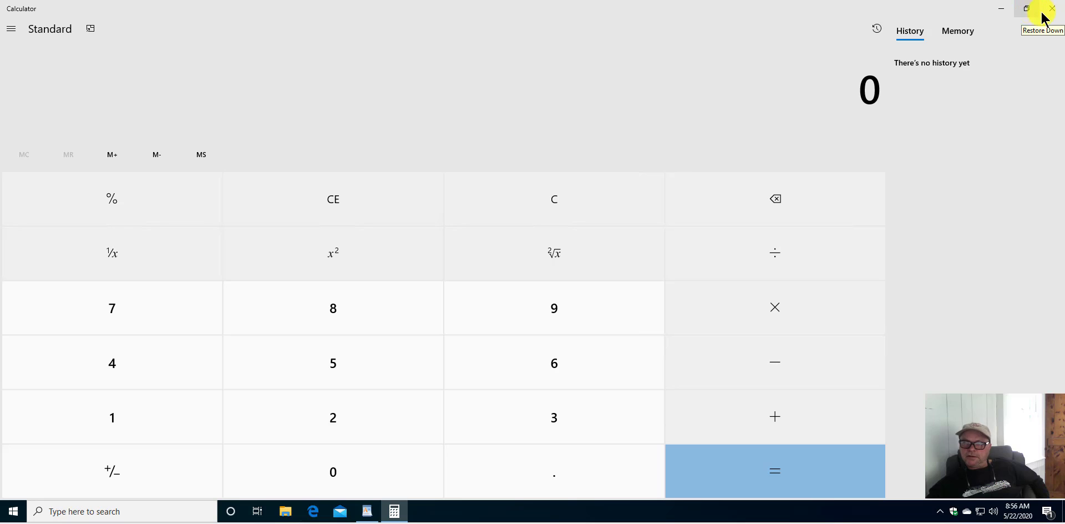
{"action": "left_click", "coordinate": [1027, 8]}
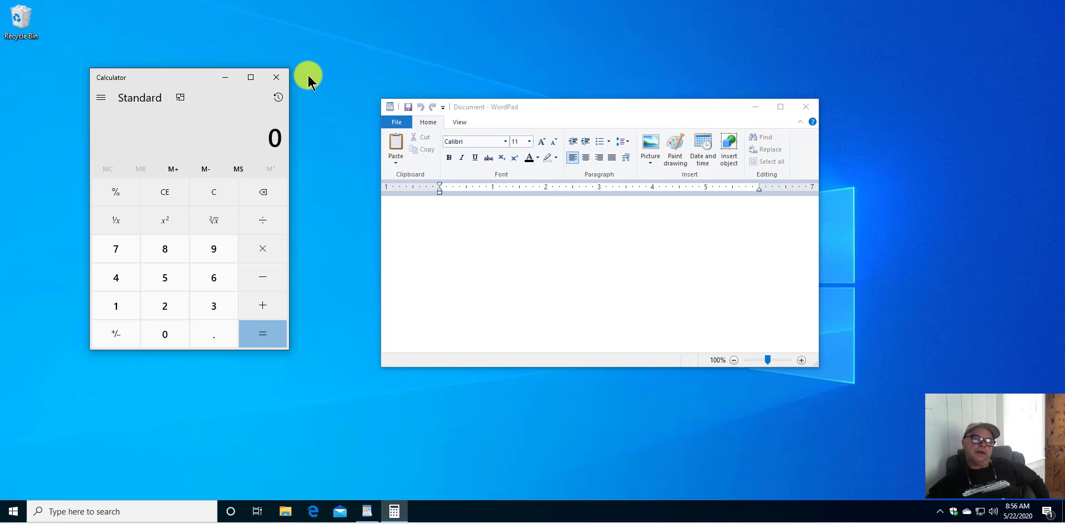
{"action": "left_click", "coordinate": [250, 78]}
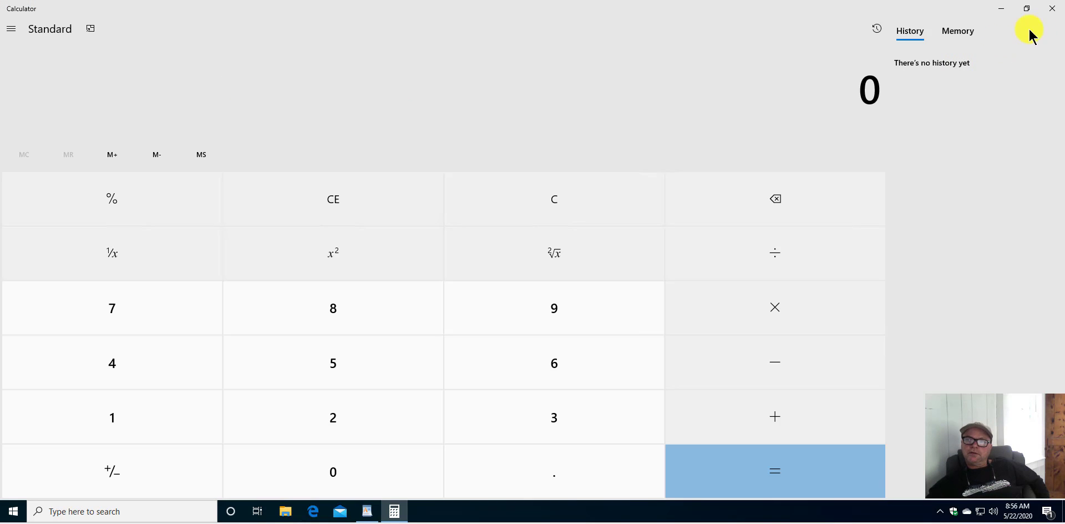
{"action": "left_click", "coordinate": [1027, 9]}
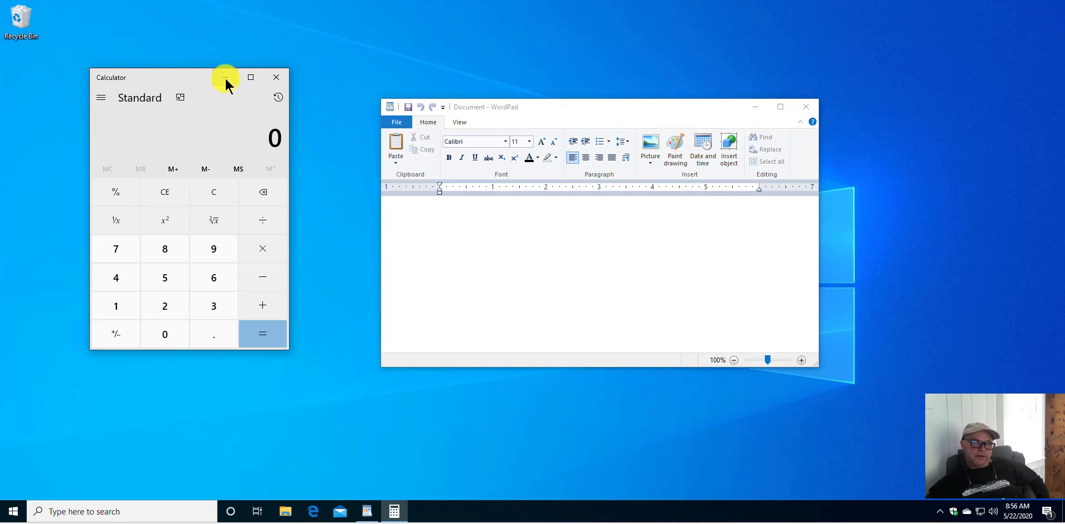
Step: Multiply 5 by 5 in Calculator and minimize its window
{"action": "left_click", "coordinate": [167, 278]}
{"action": "left_click", "coordinate": [261, 256]}
{"action": "left_click", "coordinate": [185, 284]}
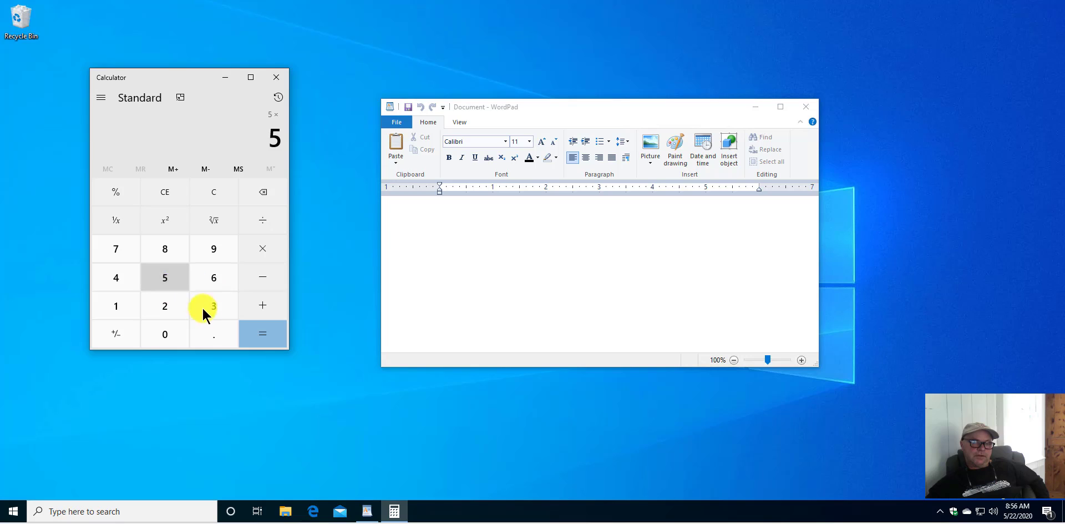
{"action": "left_click", "coordinate": [251, 325]}
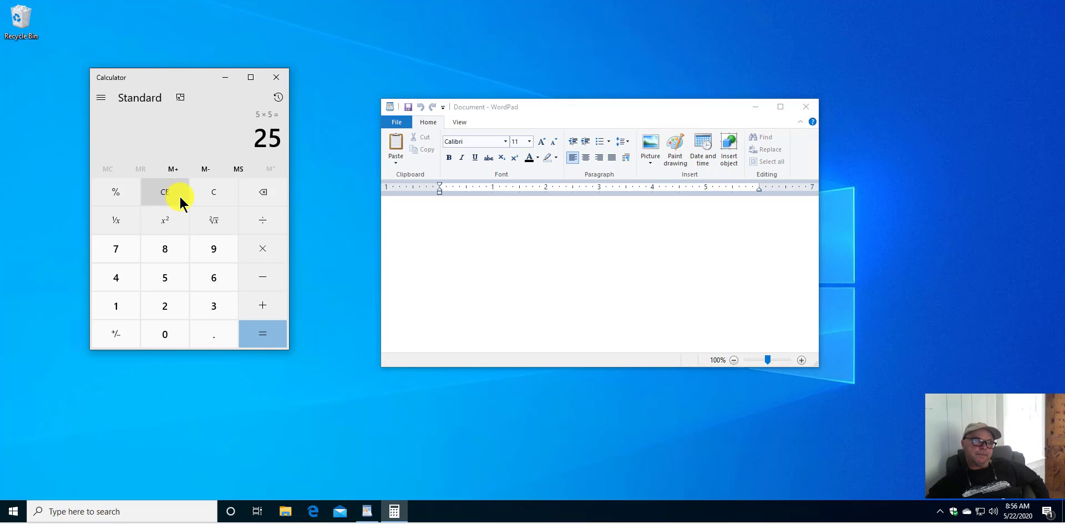
{"action": "left_click", "coordinate": [280, 75]}
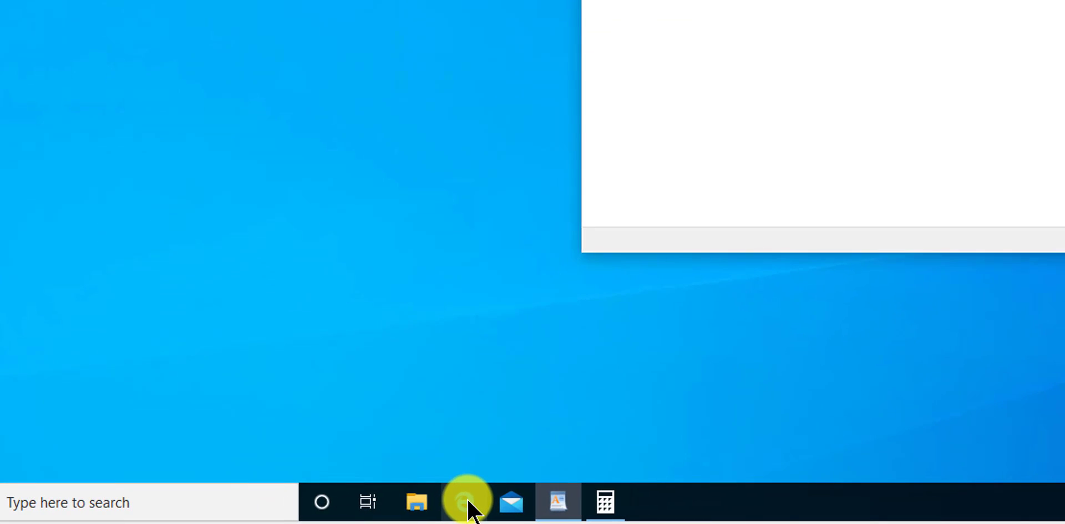
Step: Examine the taskbar indicators and thumbnail previews of the running WordPad and Calculator windows
{"action": "mouse_move", "coordinate": [548, 505]}
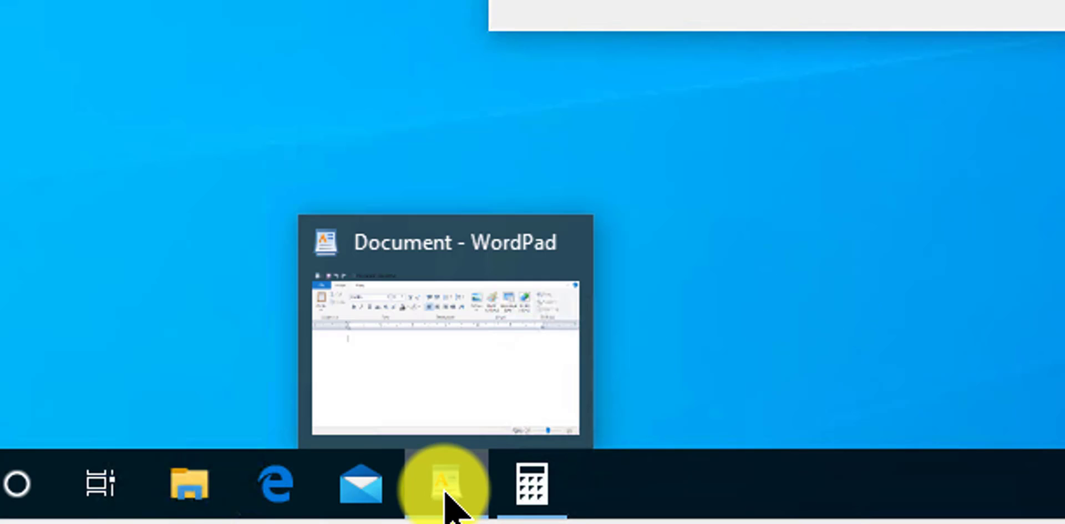
{"action": "mouse_move", "coordinate": [530, 502]}
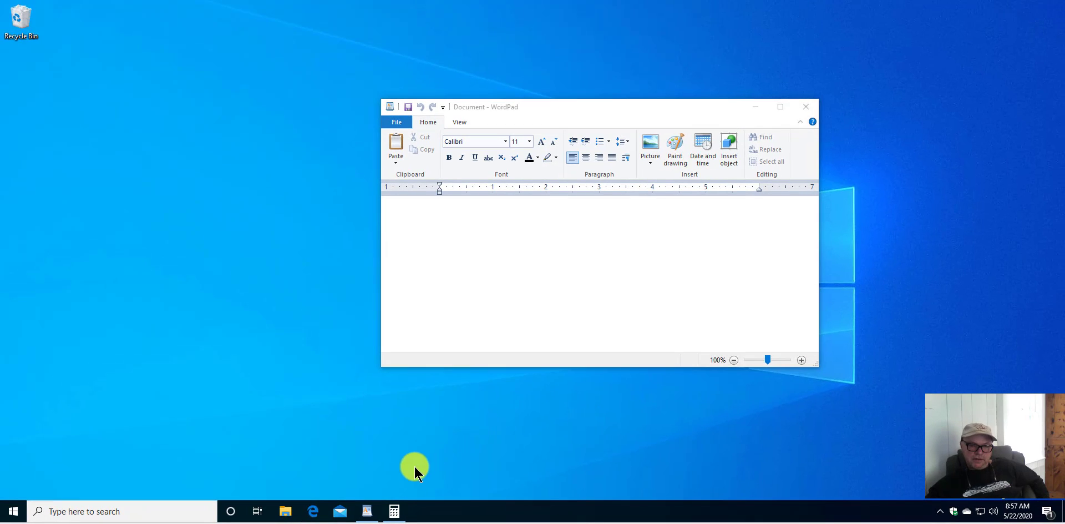
{"action": "mouse_move", "coordinate": [367, 515]}
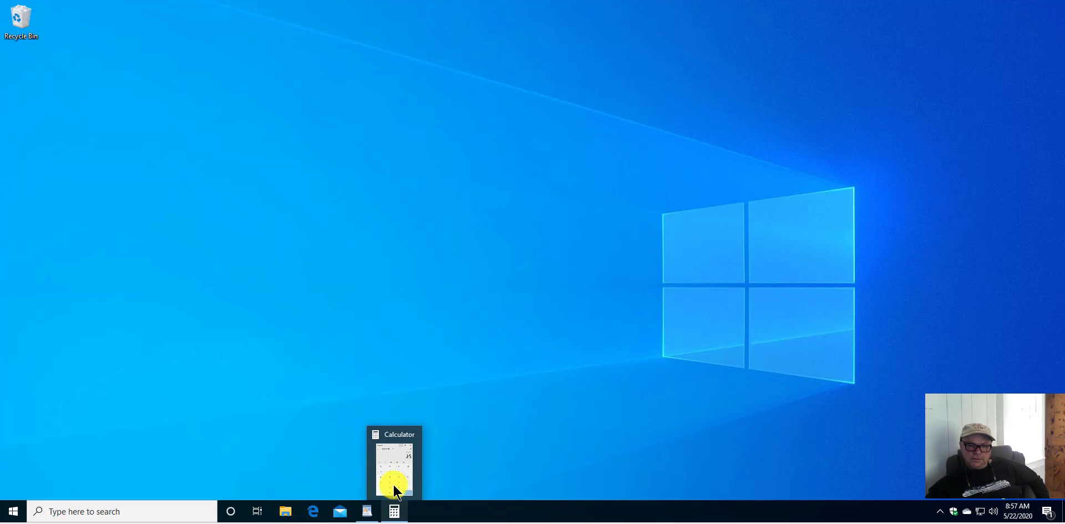
{"action": "mouse_move", "coordinate": [392, 470]}
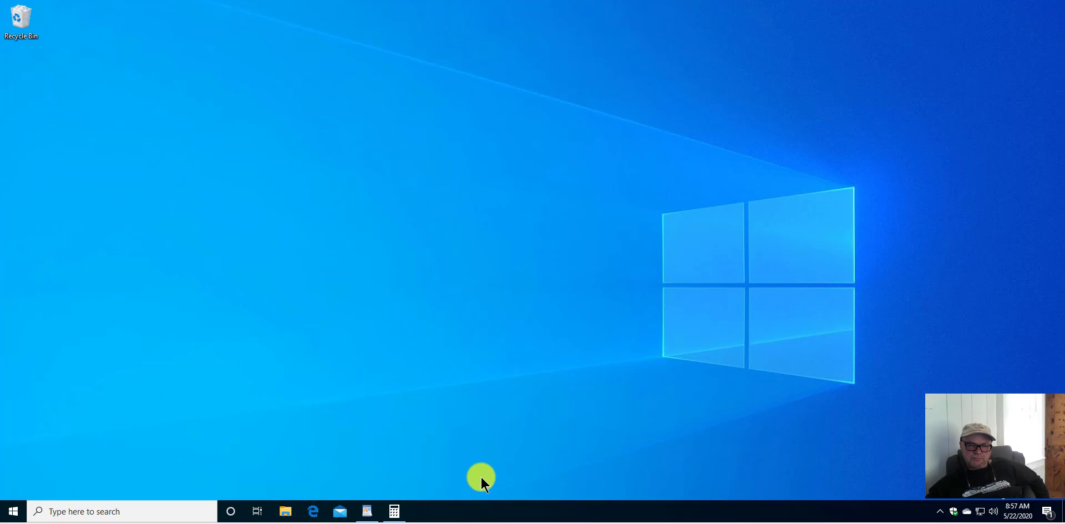
{"action": "mouse_move", "coordinate": [393, 509]}
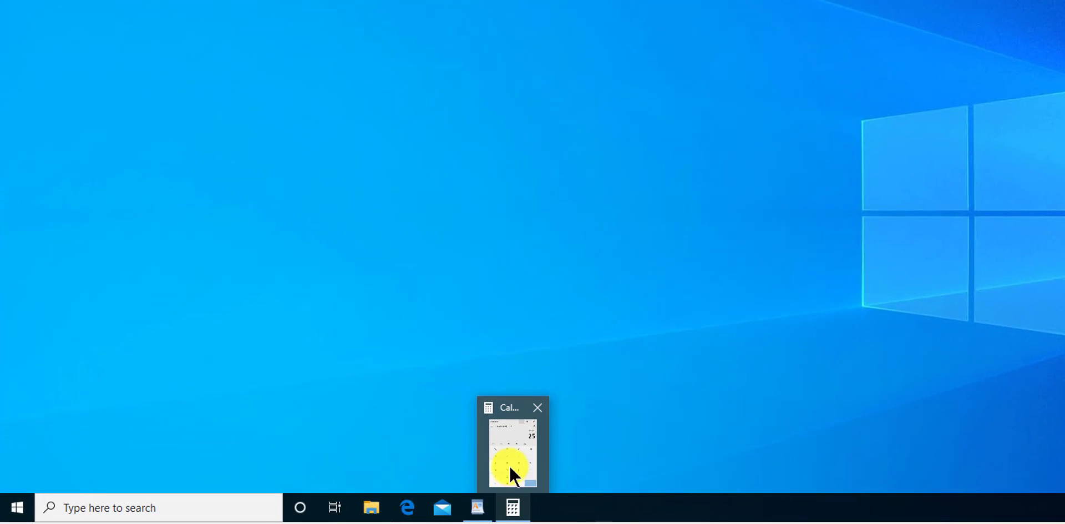
{"action": "mouse_move", "coordinate": [510, 463]}
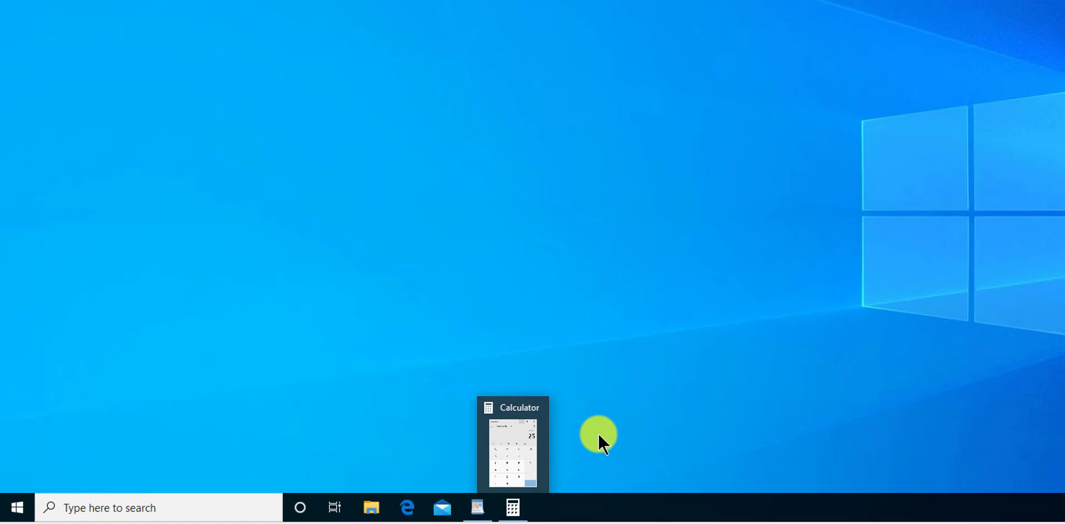
{"action": "mouse_move", "coordinate": [516, 504]}
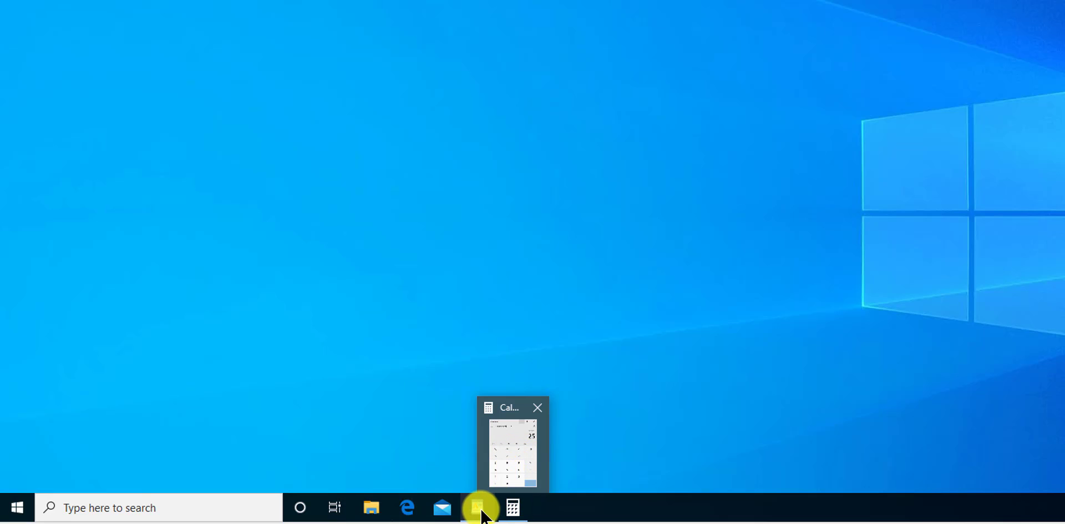
Step: Preview the minimized WordPad document and restore its window to the desktop
{"action": "mouse_move", "coordinate": [478, 506]}
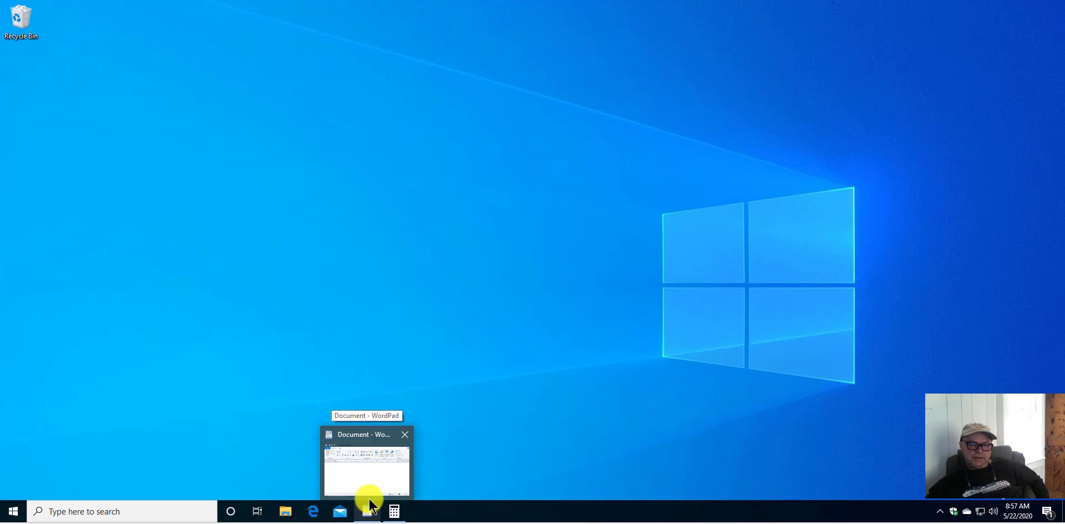
{"action": "mouse_move", "coordinate": [365, 476]}
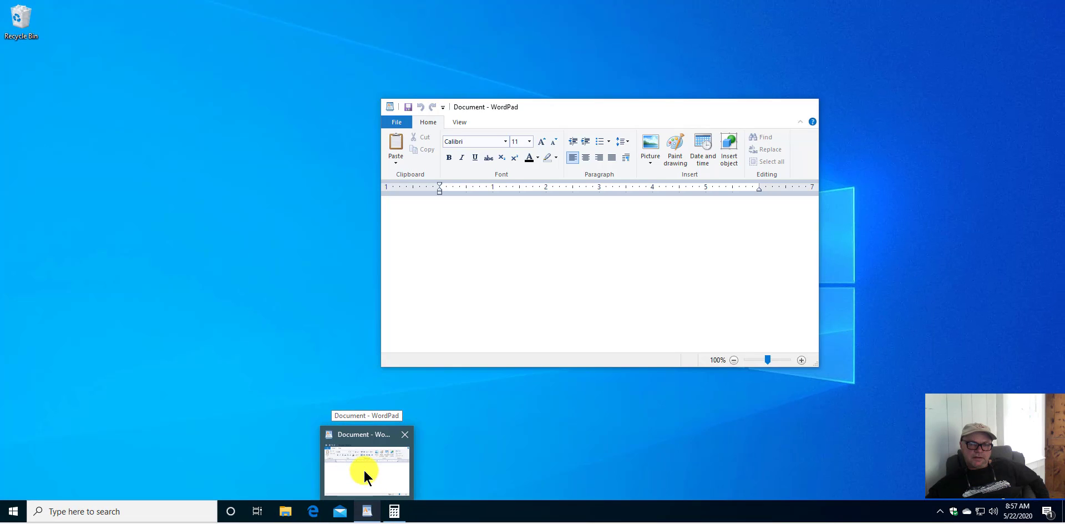
{"action": "left_click", "coordinate": [365, 475]}
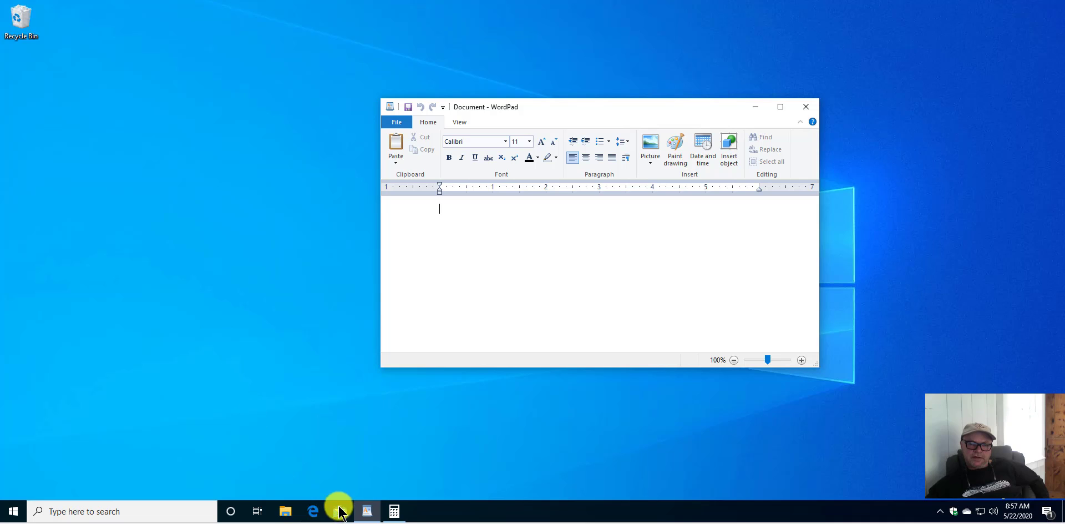
Step: Minimize the WordPad window and bring it back onto the desktop, two times in a row
{"action": "mouse_move", "coordinate": [370, 512]}
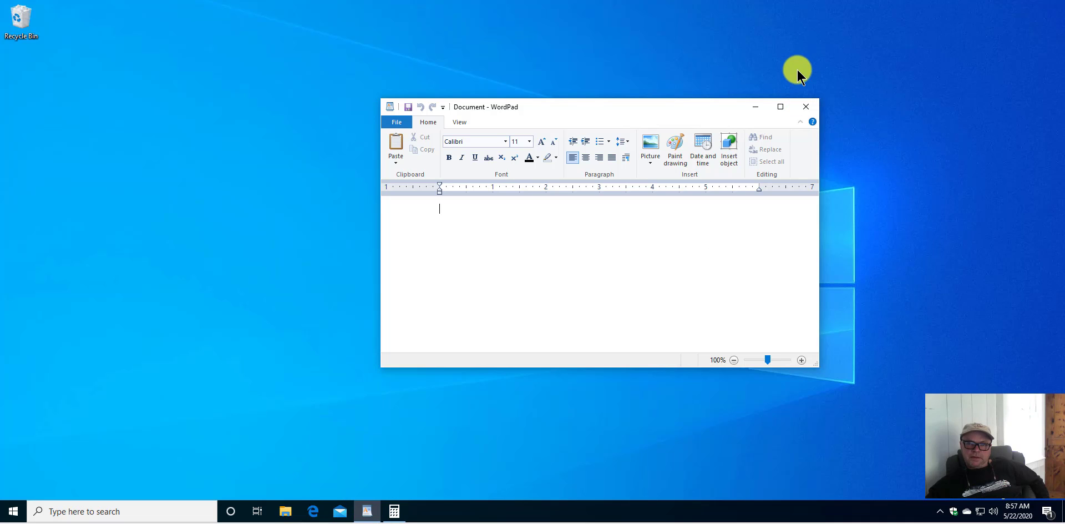
{"action": "left_click", "coordinate": [755, 108]}
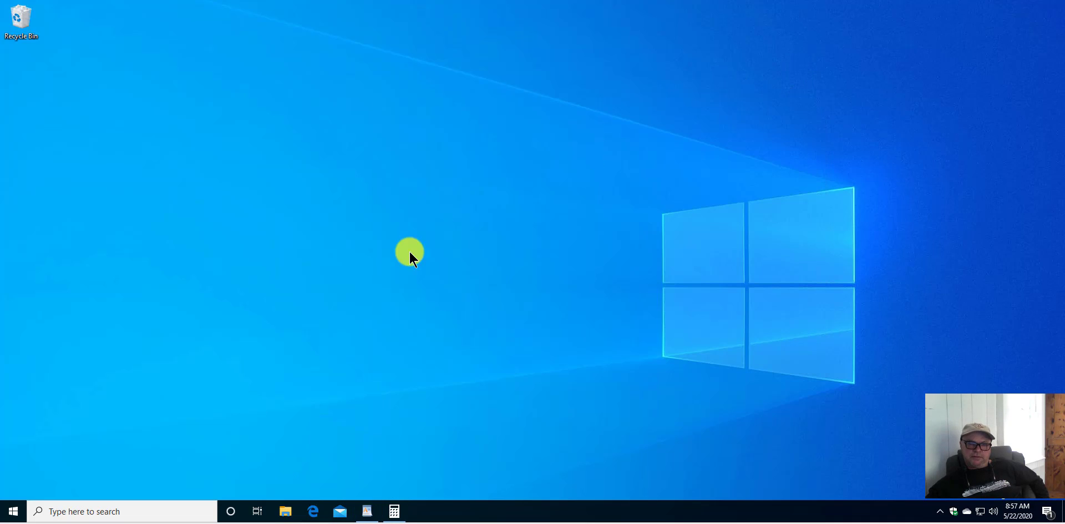
{"action": "left_click", "coordinate": [366, 511]}
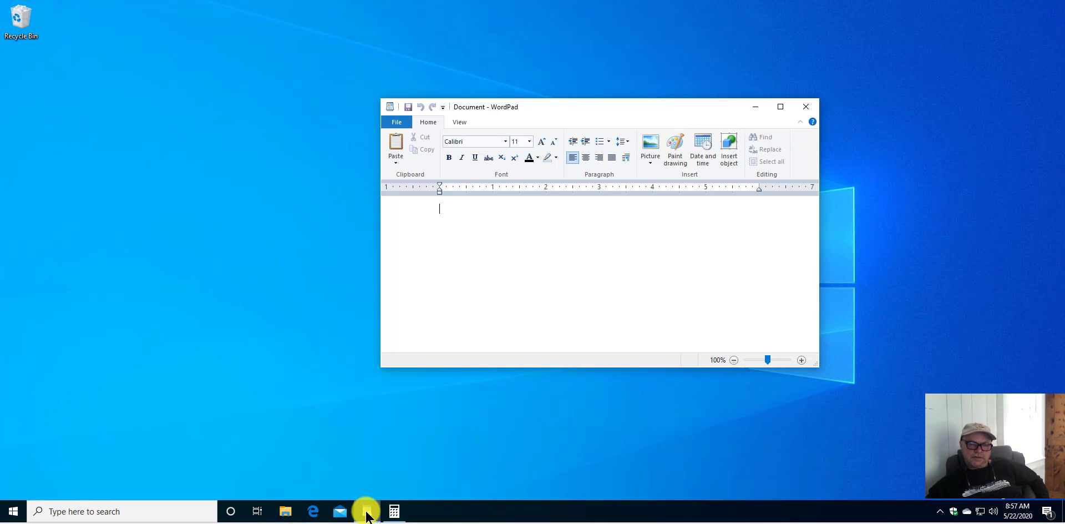
{"action": "left_click", "coordinate": [363, 511]}
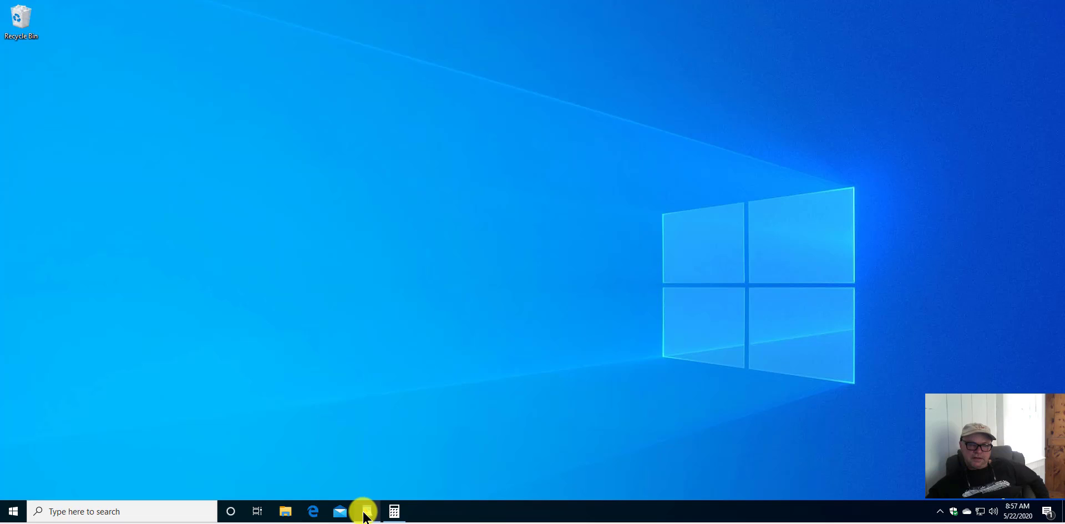
{"action": "left_click", "coordinate": [364, 511]}
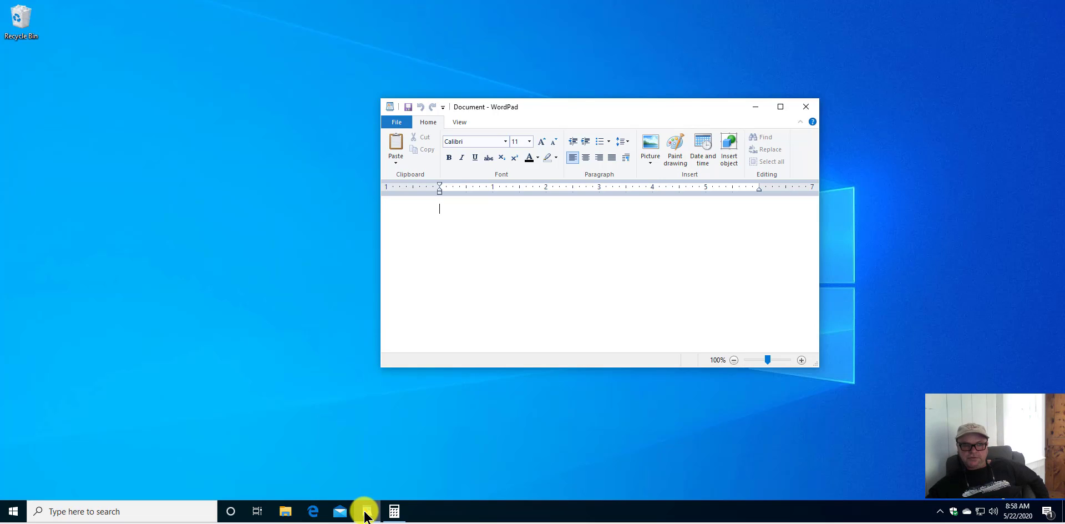
Step: Repeatedly toggle the WordPad window between minimized and restored from the taskbar, leaving it open on the desktop
{"action": "left_click", "coordinate": [365, 511]}
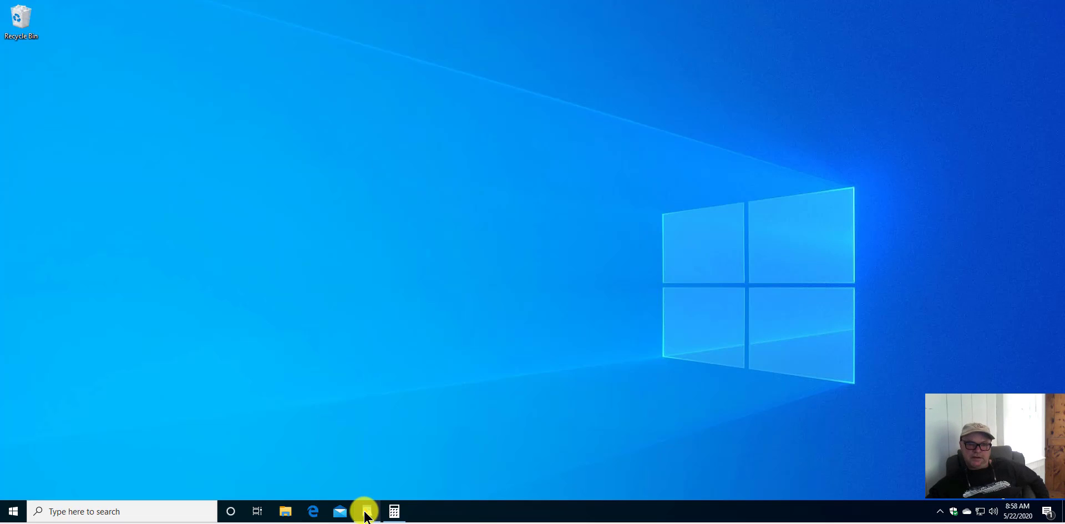
{"action": "left_click", "coordinate": [365, 512]}
{"action": "left_click", "coordinate": [366, 511]}
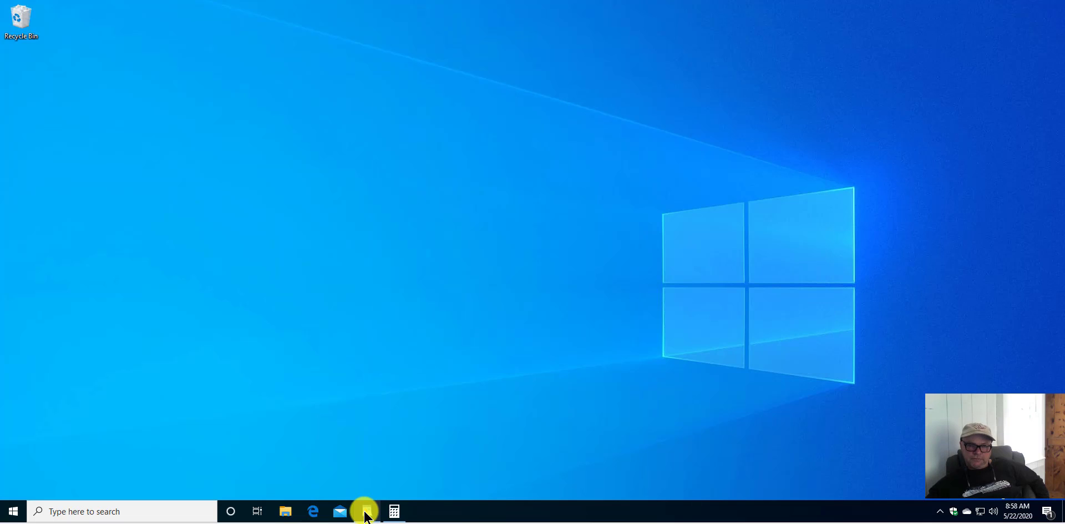
{"action": "left_click", "coordinate": [366, 512]}
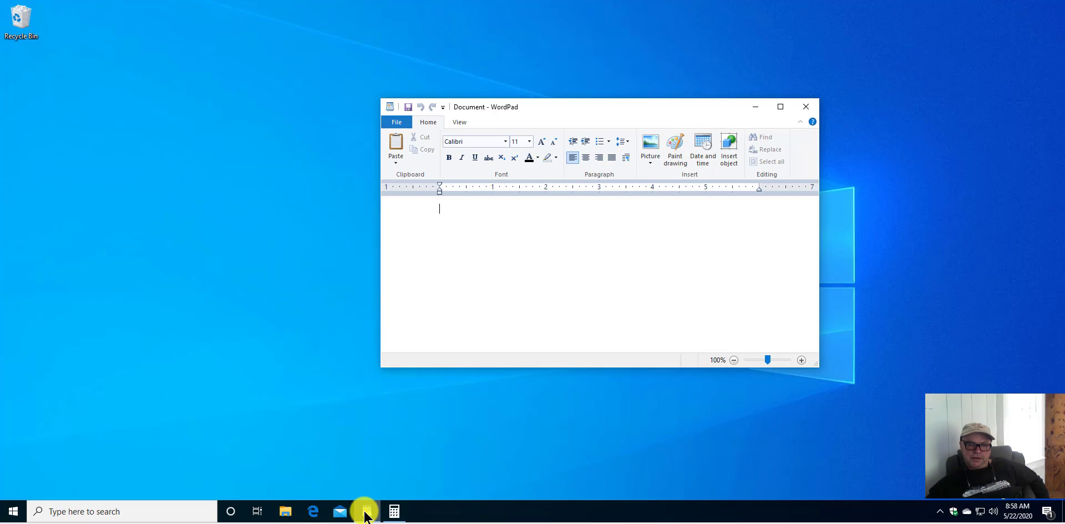
{"action": "left_click", "coordinate": [365, 511]}
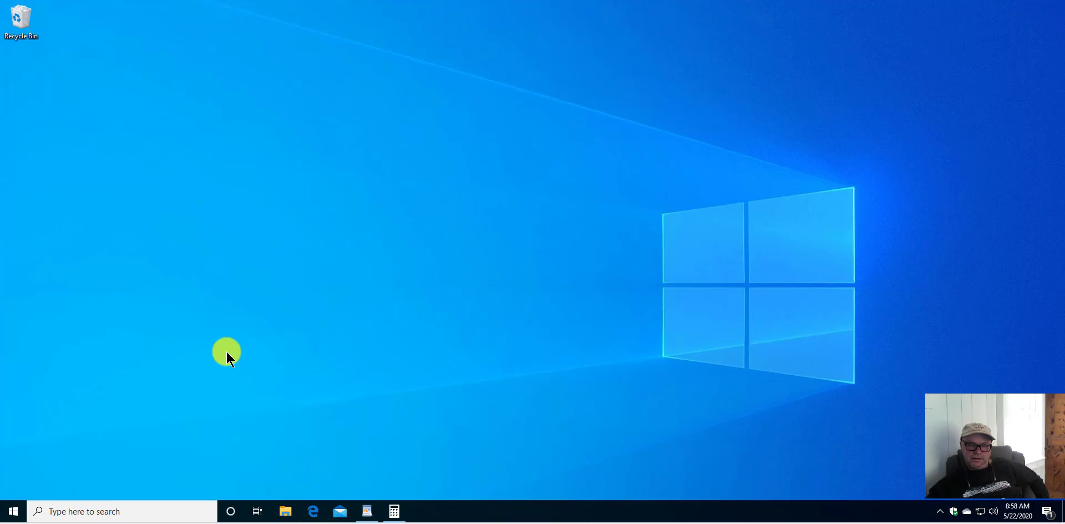
{"action": "left_click", "coordinate": [365, 511]}
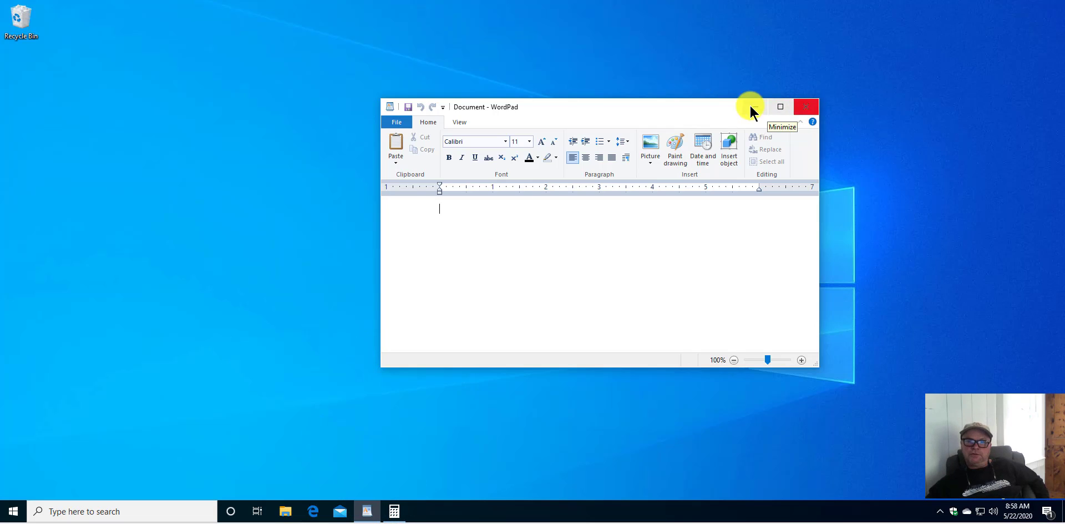
Step: Move the WordPad window toward the left side of the desktop and minimize it
{"action": "left_click_drag", "start_coordinate": [652, 101], "coordinate": [520, 93]}
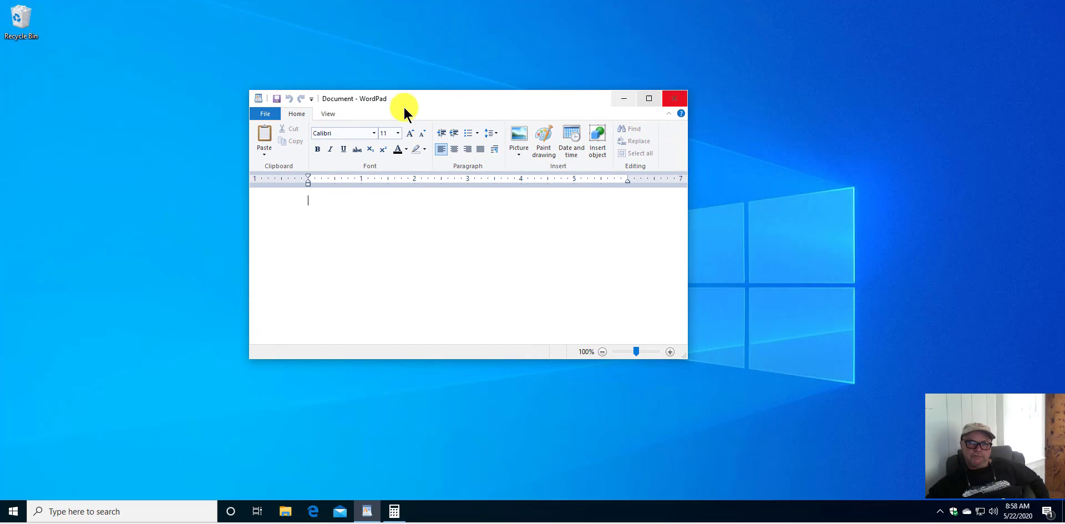
{"action": "left_click_drag", "start_coordinate": [444, 102], "coordinate": [420, 103]}
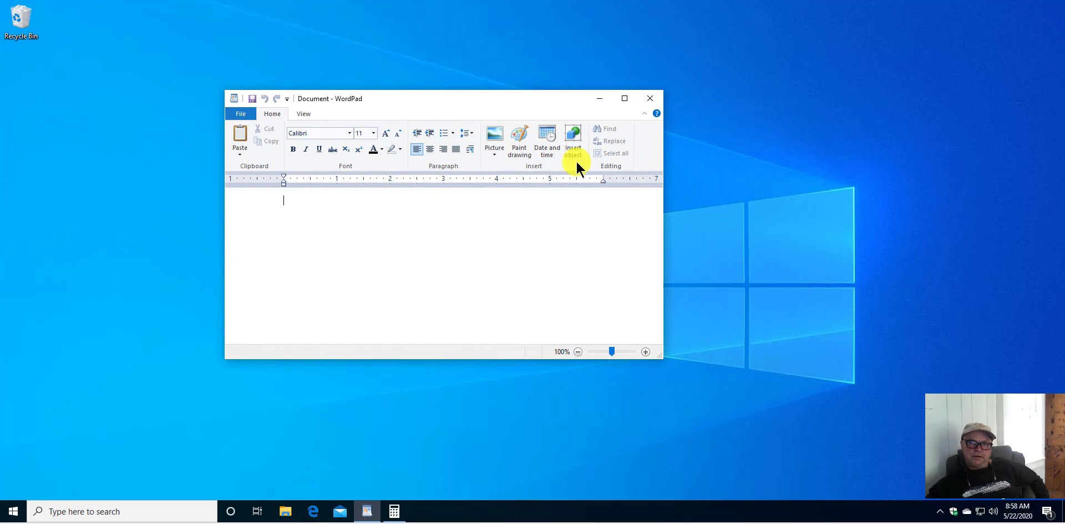
{"action": "left_click", "coordinate": [600, 100]}
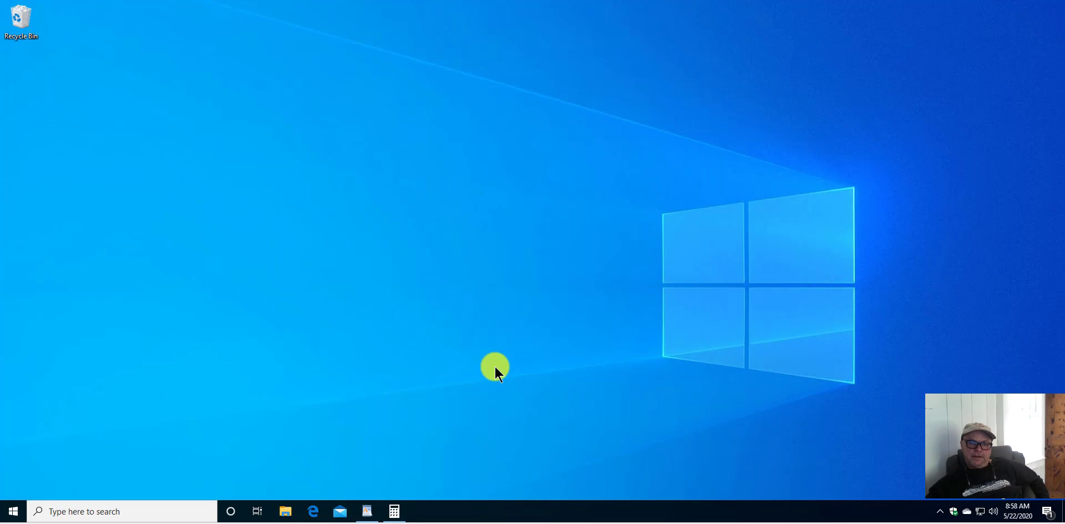
Step: Restore the Calculator window, move it toward the middle of the desktop and minimize it again
{"action": "left_click", "coordinate": [395, 508]}
{"action": "left_click_drag", "start_coordinate": [191, 73], "coordinate": [356, 85]}
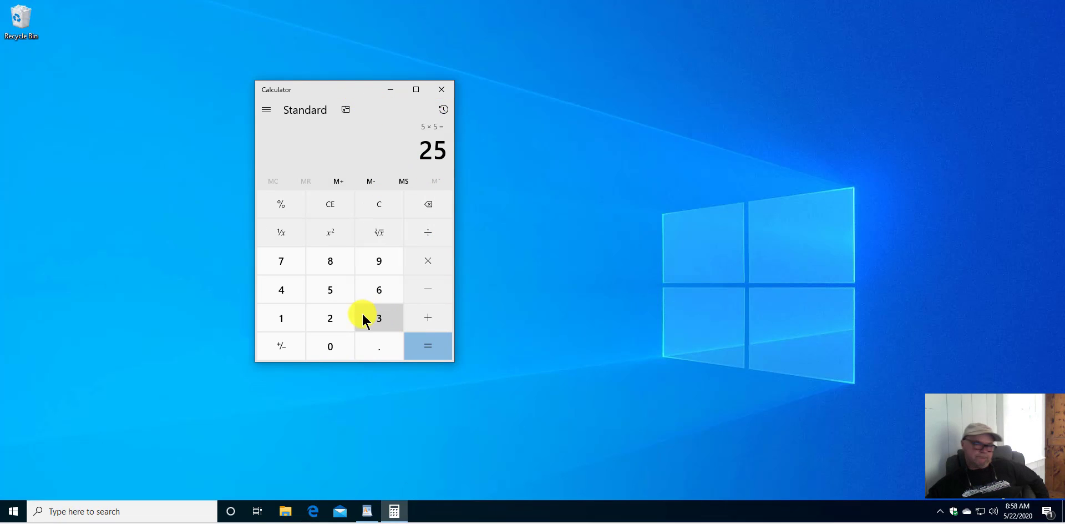
{"action": "left_click", "coordinate": [390, 91]}
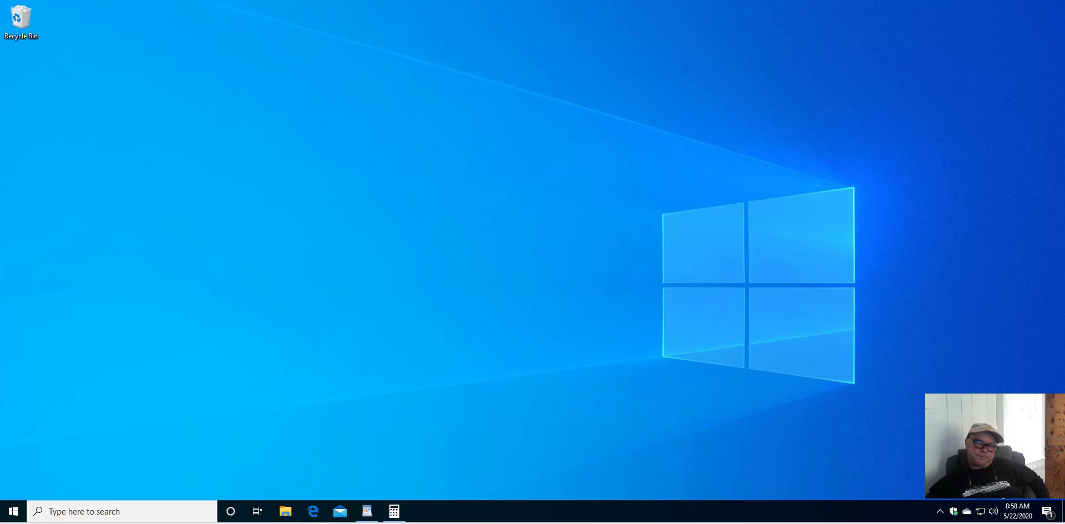
Step: Restore the WordPad window and move it around the desktop until it extends partly past the right screen edge
{"action": "left_click", "coordinate": [368, 511]}
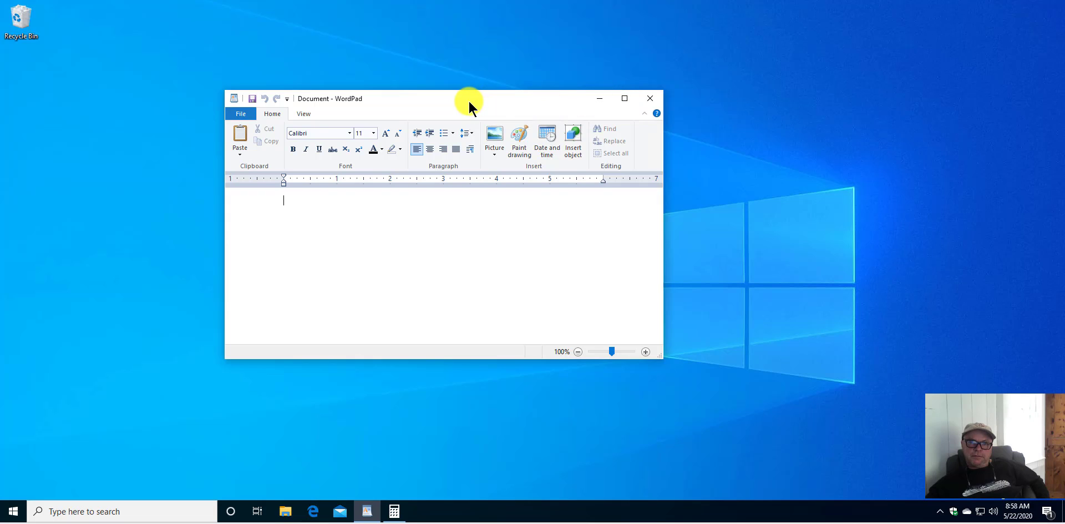
{"action": "left_click_drag", "start_coordinate": [438, 102], "coordinate": [339, 152]}
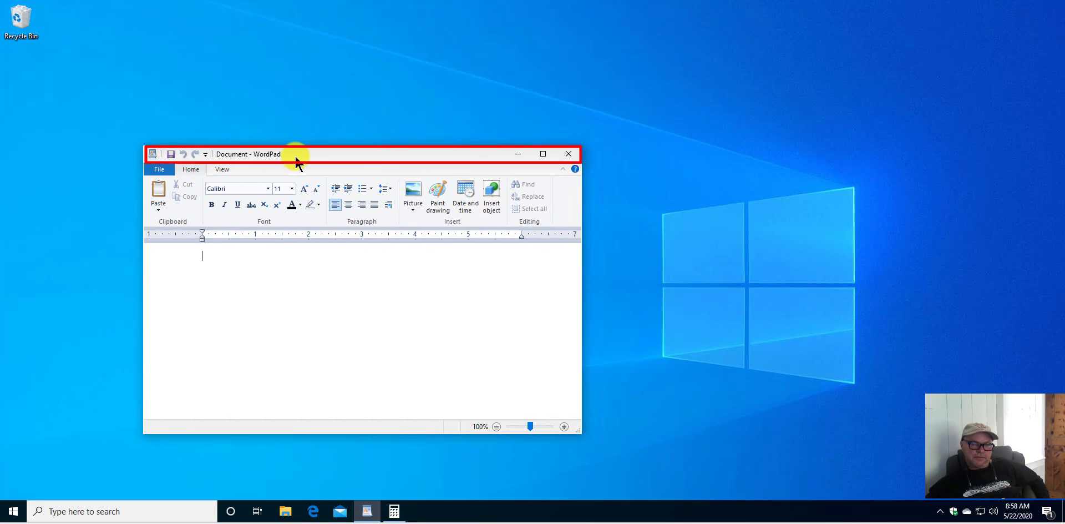
{"action": "left_click_drag", "start_coordinate": [322, 154], "coordinate": [580, 136]}
{"action": "left_click_drag", "start_coordinate": [664, 136], "coordinate": [965, 119]}
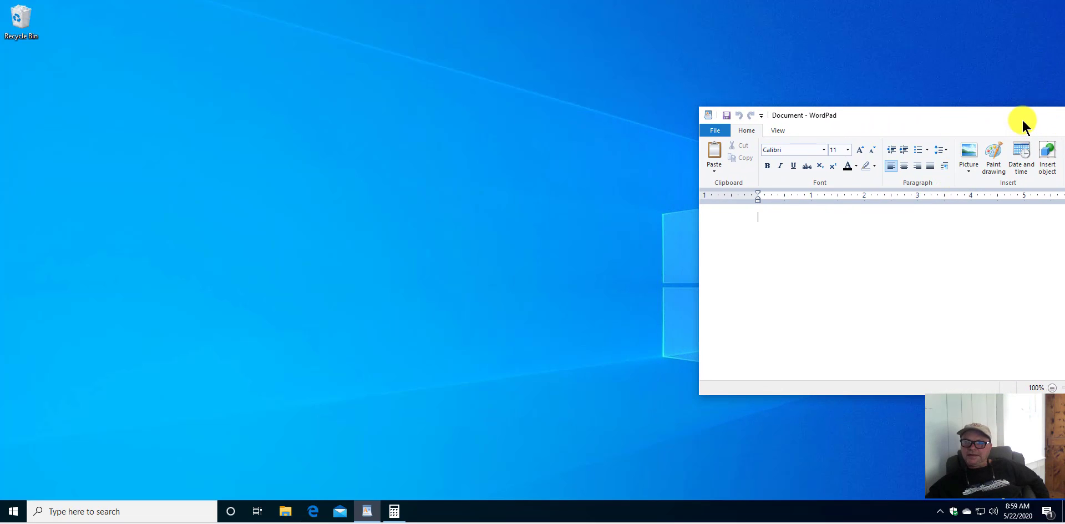
{"action": "left_click_drag", "start_coordinate": [1017, 109], "coordinate": [982, 89]}
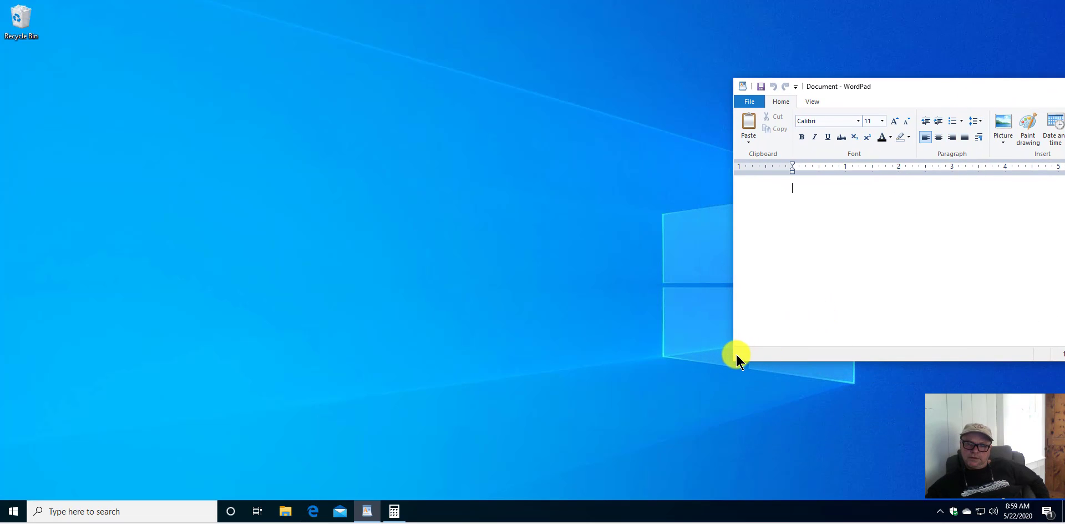
Step: Enlarge the WordPad window from its lower-left corner and left edge, moving it fully back onto the desktop in between
{"action": "left_click_drag", "start_coordinate": [733, 361], "coordinate": [642, 407]}
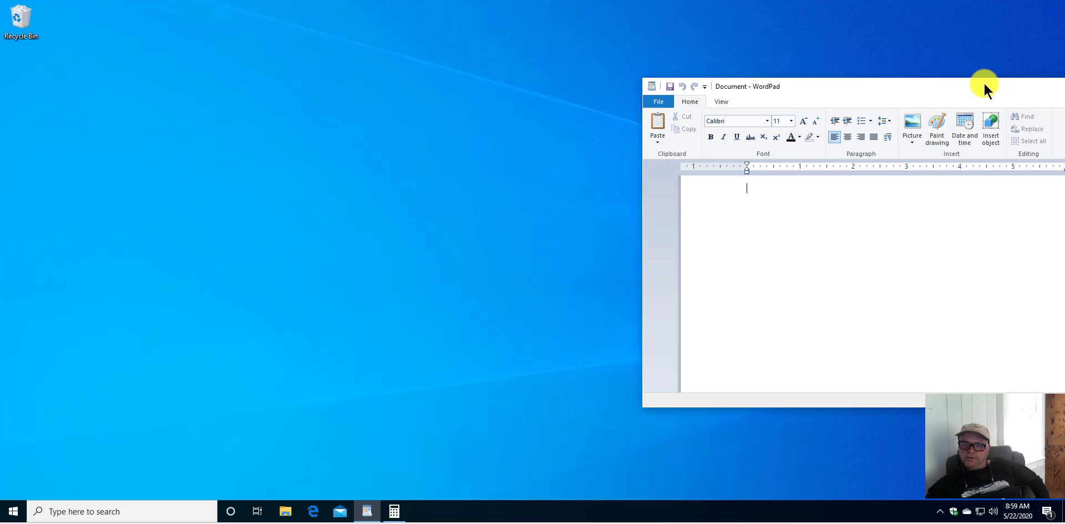
{"action": "left_click_drag", "start_coordinate": [983, 82], "coordinate": [639, 94]}
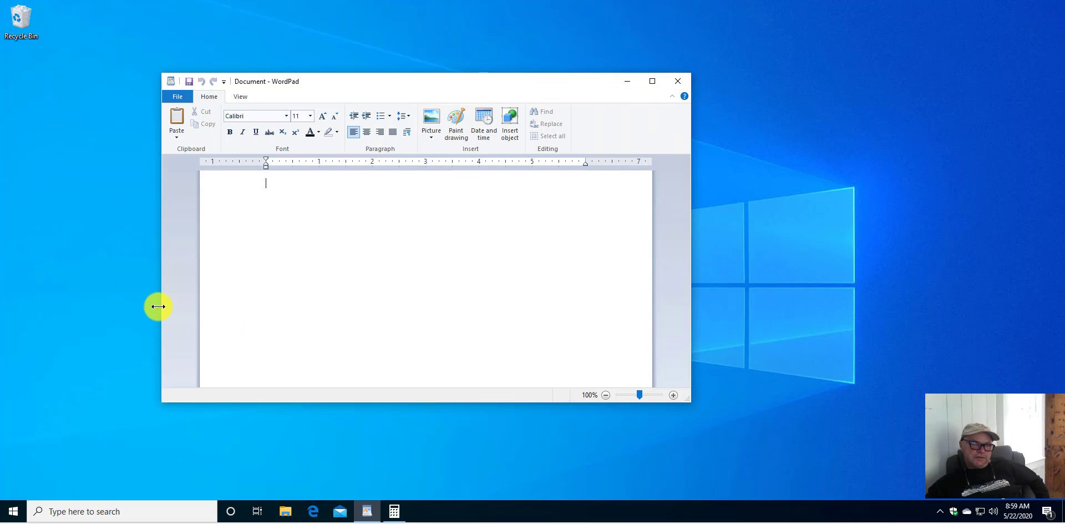
{"action": "left_click_drag", "start_coordinate": [158, 306], "coordinate": [81, 305]}
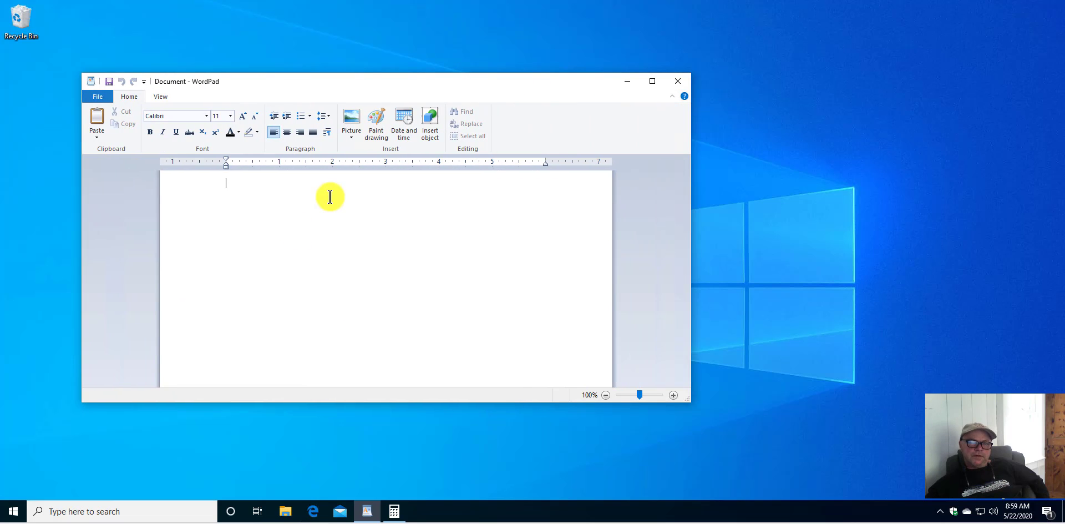
Step: Maximize the WordPad window by snapping it to the top screen edge and pull it back to normal size, several times
{"action": "left_click_drag", "start_coordinate": [360, 82], "coordinate": [508, 11]}
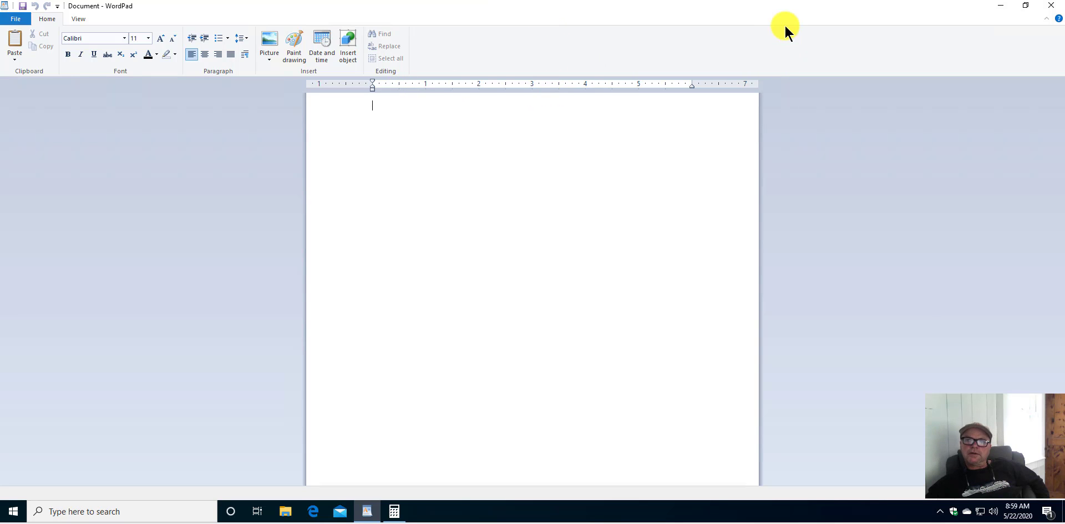
{"action": "left_click_drag", "start_coordinate": [731, 9], "coordinate": [540, 106]}
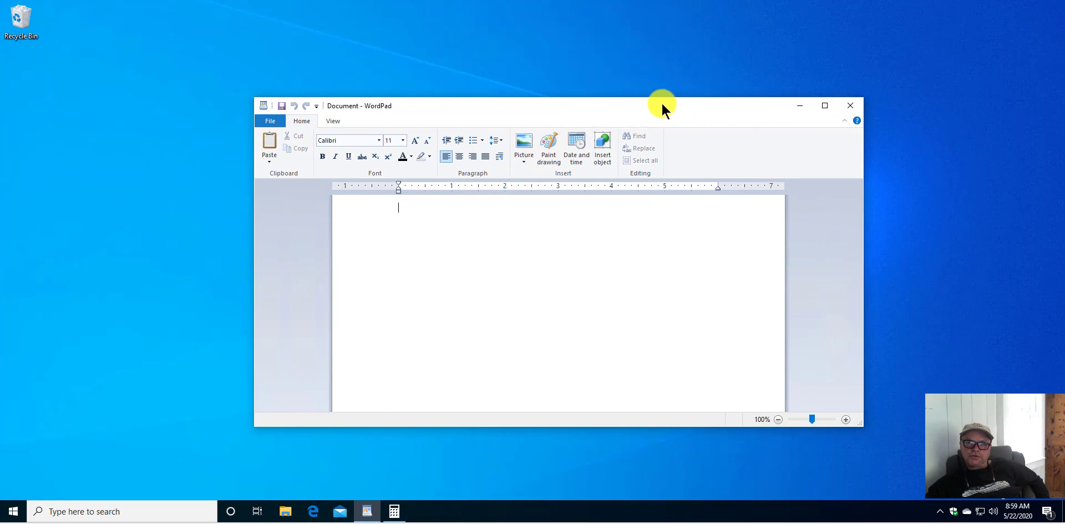
{"action": "left_click_drag", "start_coordinate": [661, 101], "coordinate": [673, 0]}
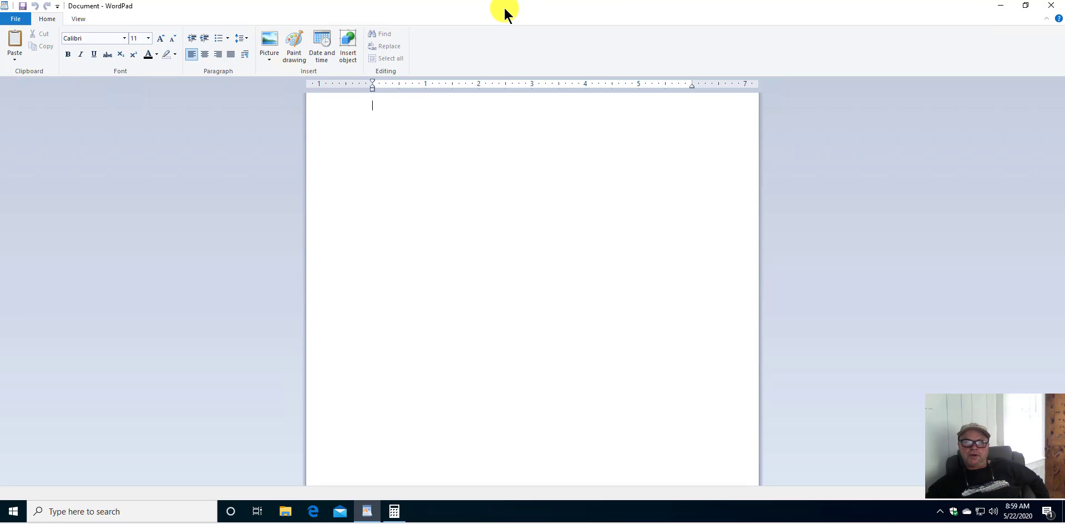
{"action": "left_click_drag", "start_coordinate": [504, 13], "coordinate": [501, 52]}
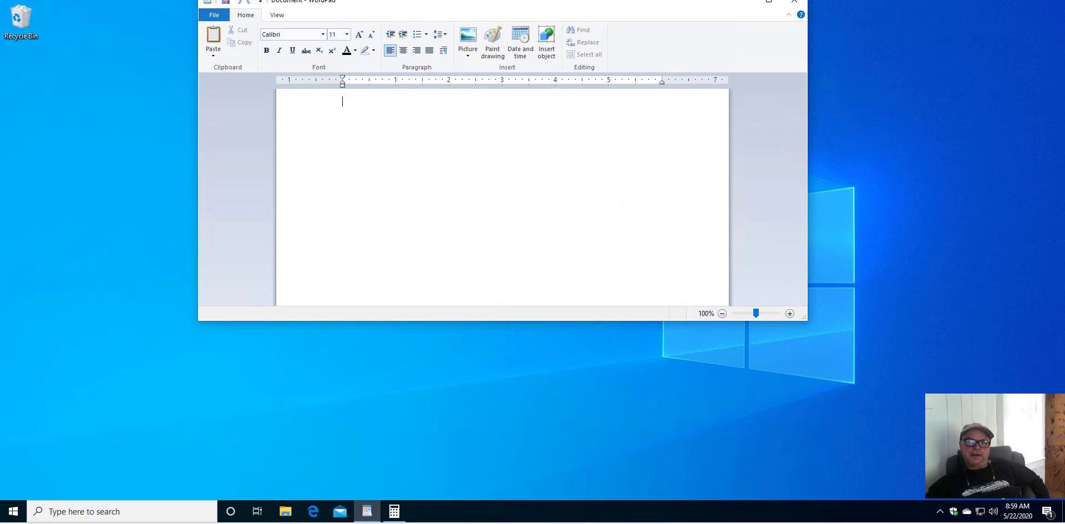
{"action": "double_click", "coordinate": [519, 49]}
{"action": "left_click_drag", "start_coordinate": [524, 14], "coordinate": [507, 84]}
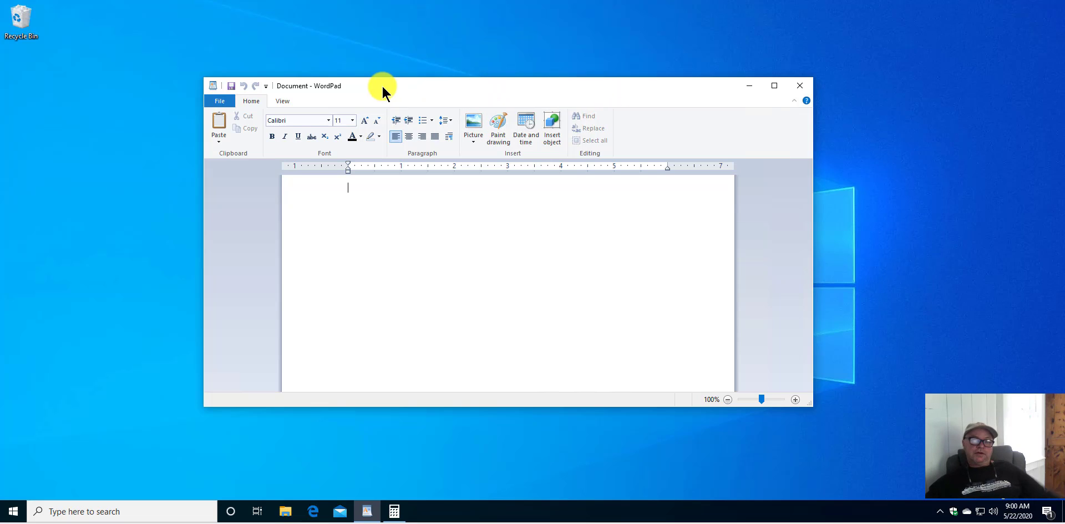
Step: Snap WordPad to the left half of the screen with Calculator filling the right half, and shift their shared divider slightly left
{"action": "left_click_drag", "start_coordinate": [416, 82], "coordinate": [3, 200]}
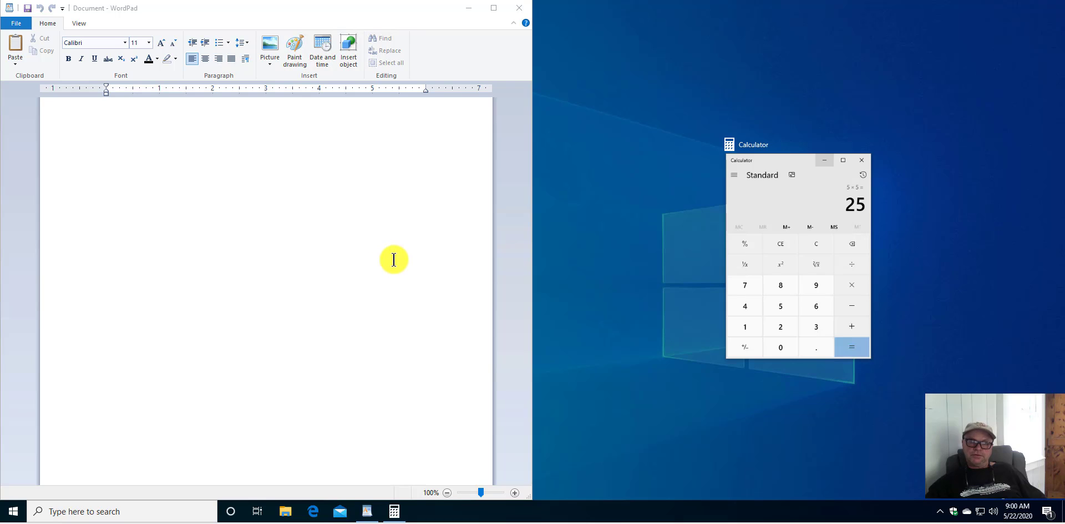
{"action": "left_click", "coordinate": [371, 226]}
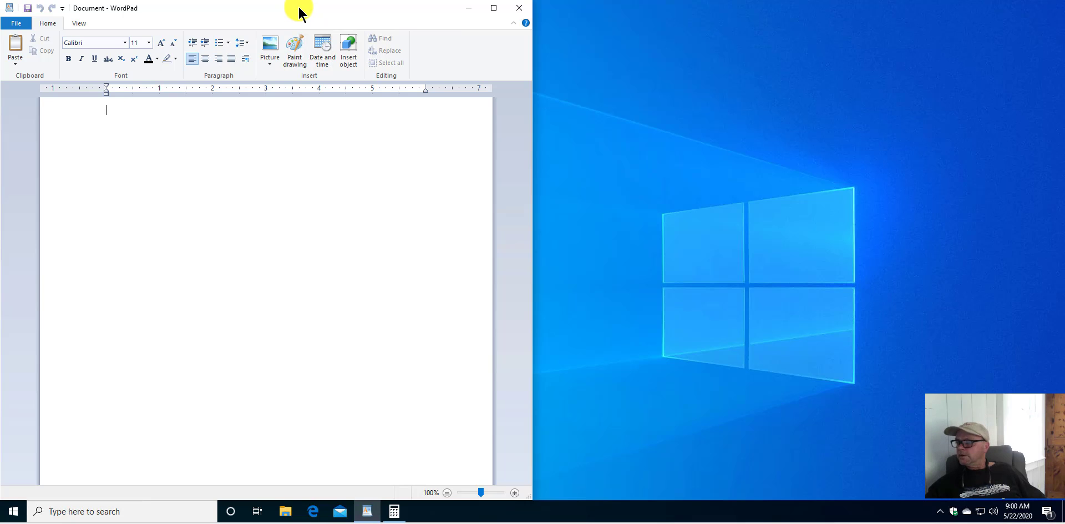
{"action": "left_click_drag", "start_coordinate": [298, 11], "coordinate": [4, 88]}
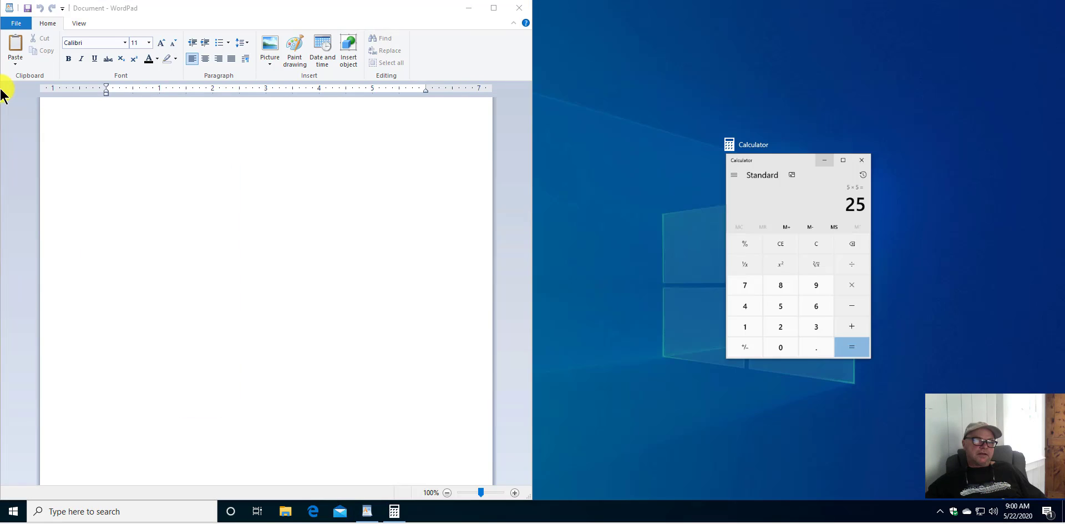
{"action": "left_click", "coordinate": [794, 213]}
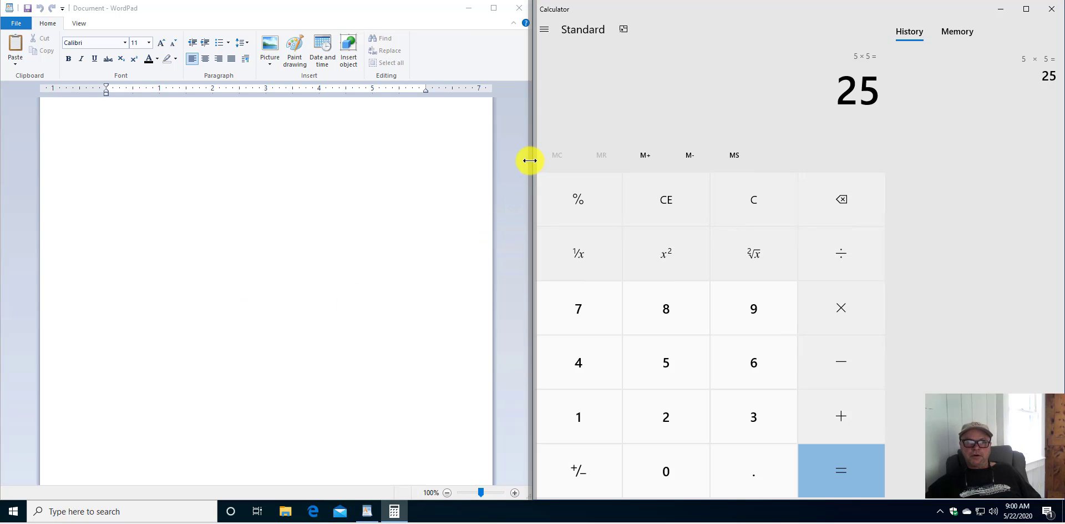
{"action": "mouse_move", "coordinate": [532, 156]}
{"action": "left_mouse_down"}
{"action": "mouse_move", "coordinate": [760, 159]}
{"action": "mouse_move", "coordinate": [340, 159]}
{"action": "mouse_move", "coordinate": [518, 164]}
{"action": "left_mouse_up"}
Step: Pull Calculator out of its snapped position, maximize it and return it to a normal-size window
{"action": "left_click_drag", "start_coordinate": [794, 12], "coordinate": [425, 102]}
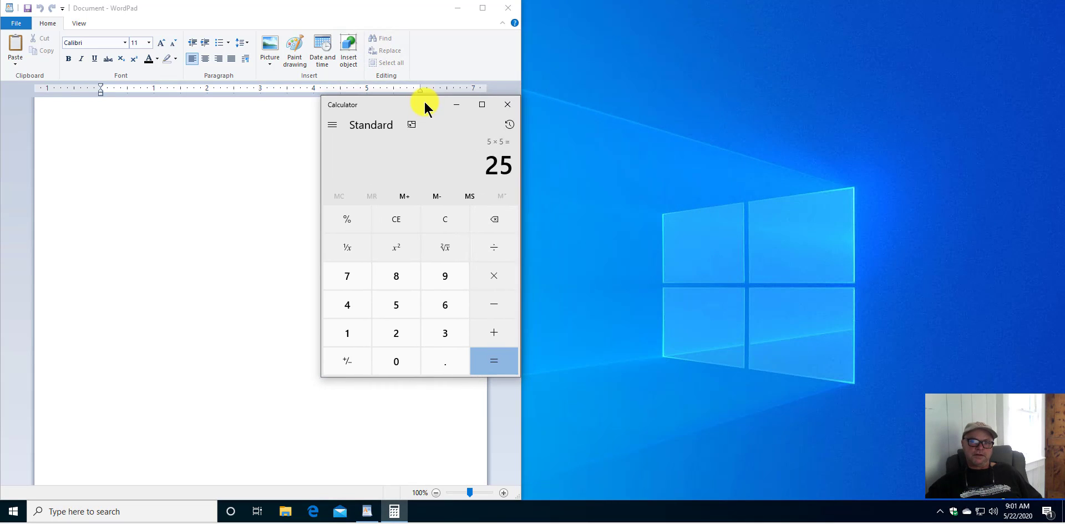
{"action": "left_click", "coordinate": [481, 104]}
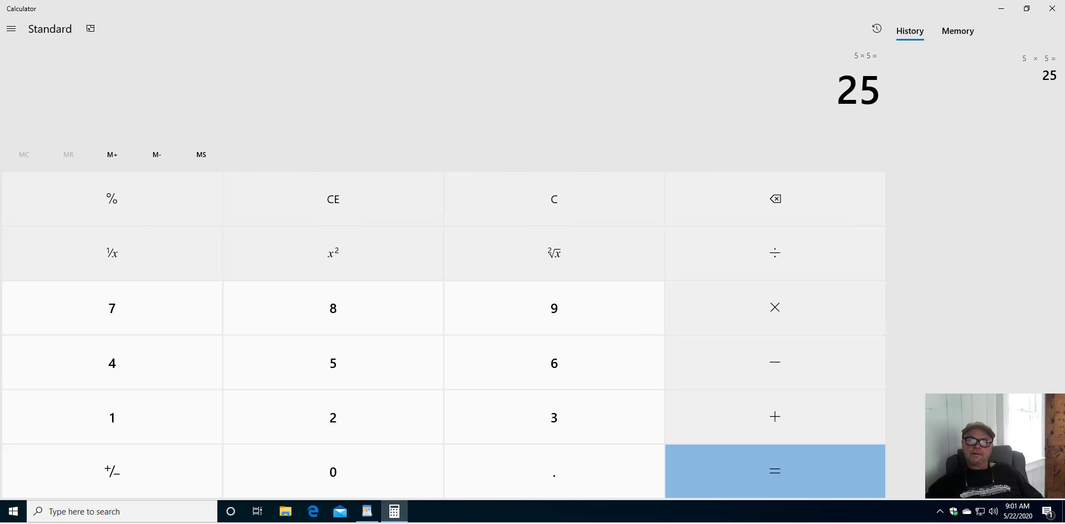
{"action": "left_click_drag", "start_coordinate": [718, 11], "coordinate": [476, 83]}
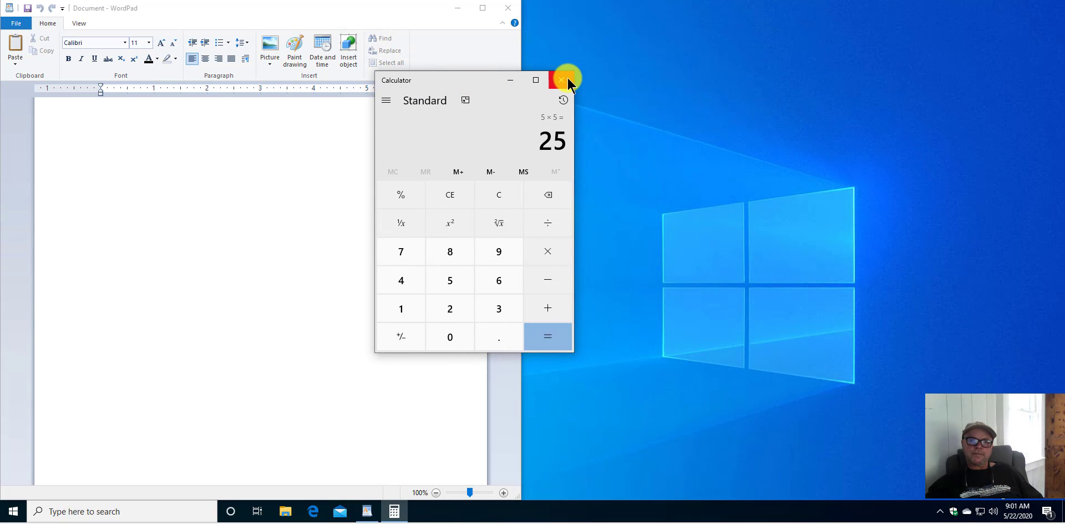
Step: Close Calculator, and pull WordPad out of its snapped position and close it too
{"action": "left_click", "coordinate": [564, 79]}
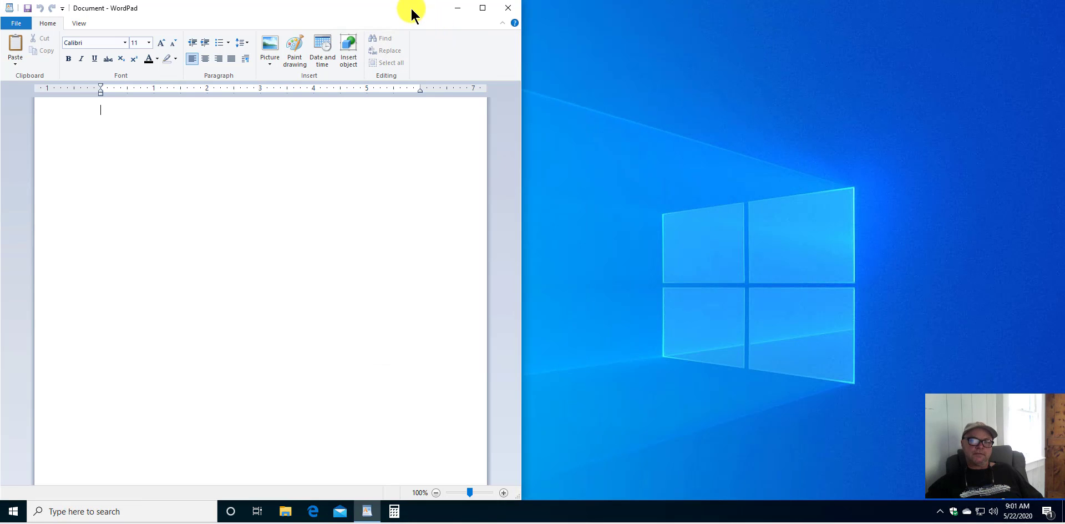
{"action": "left_click_drag", "start_coordinate": [411, 14], "coordinate": [737, 61]}
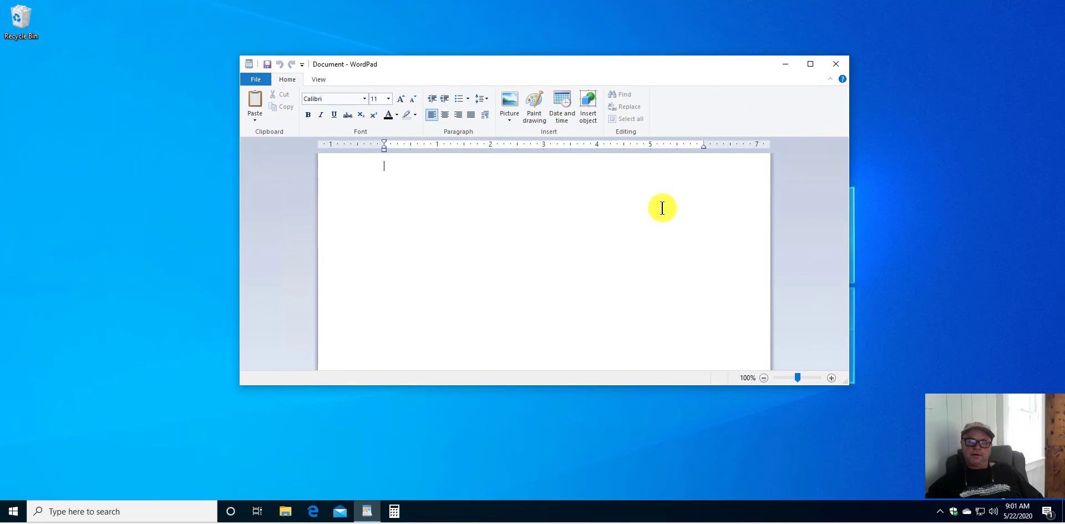
{"action": "left_click", "coordinate": [837, 64]}
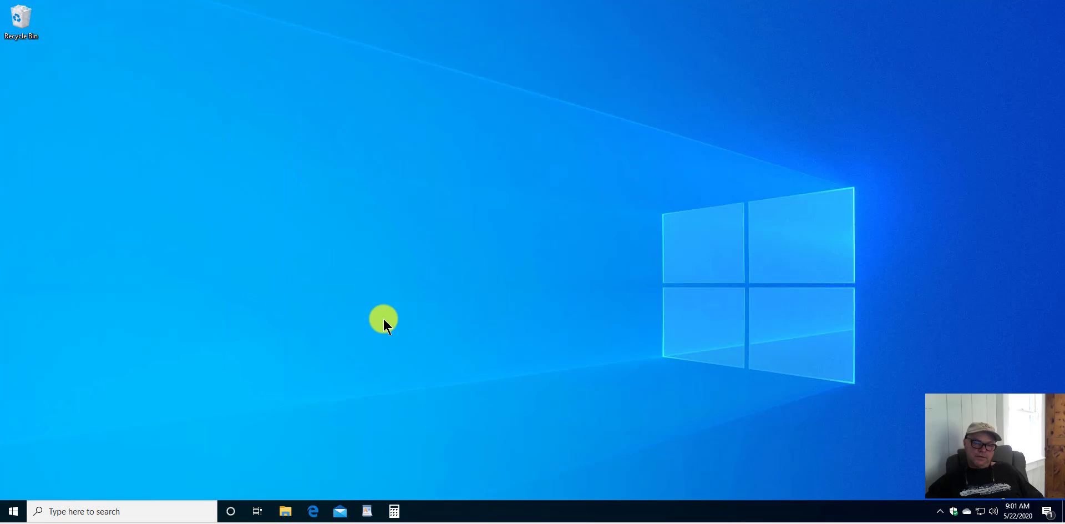
Step: Reopen WordPad, move its window slightly down and left, and narrow it from its left edge
{"action": "left_click", "coordinate": [367, 509]}
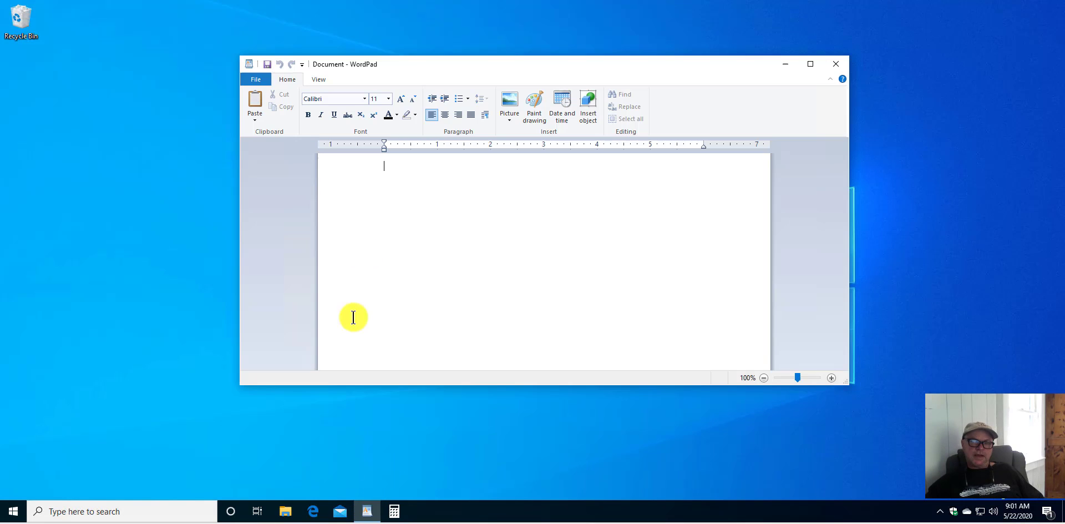
{"action": "left_click_drag", "start_coordinate": [431, 66], "coordinate": [399, 103]}
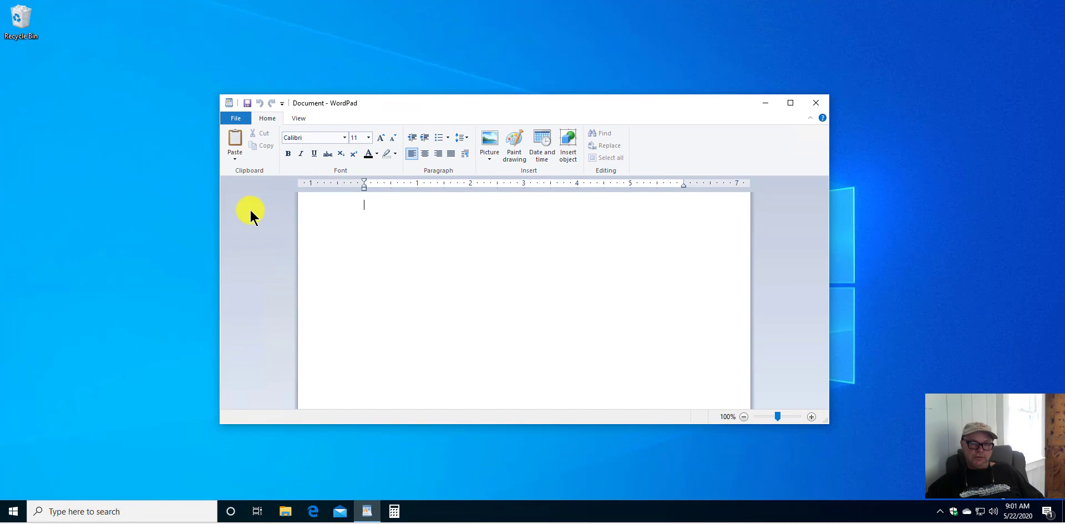
{"action": "left_click_drag", "start_coordinate": [219, 221], "coordinate": [265, 228]}
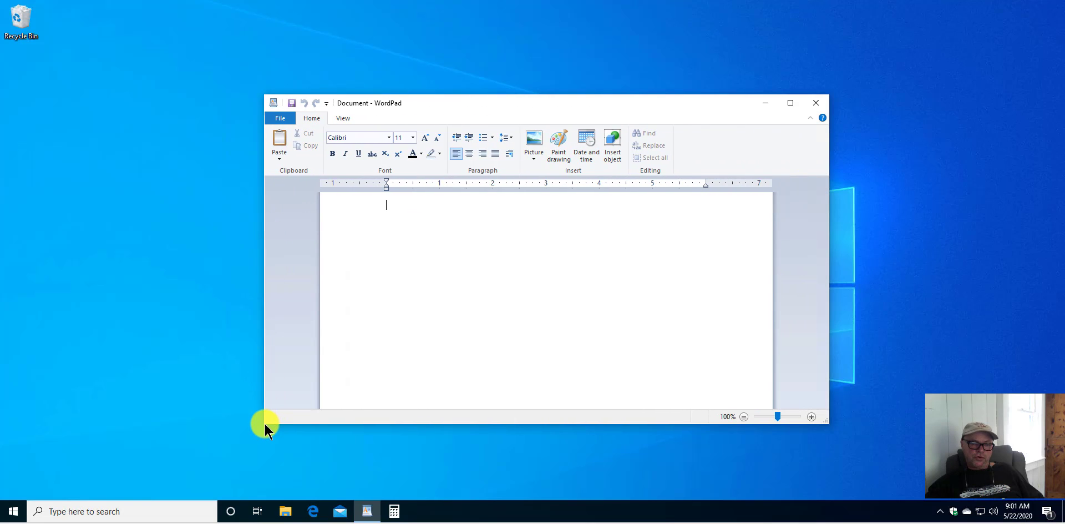
Step: Enlarge the WordPad window slightly from its lower-left corner, and minimize and restore it several times, leaving it minimized
{"action": "mouse_move", "coordinate": [266, 423]}
{"action": "left_mouse_down"}
{"action": "mouse_move", "coordinate": [481, 348]}
{"action": "mouse_move", "coordinate": [470, 364]}
{"action": "mouse_move", "coordinate": [254, 432]}
{"action": "left_mouse_up"}
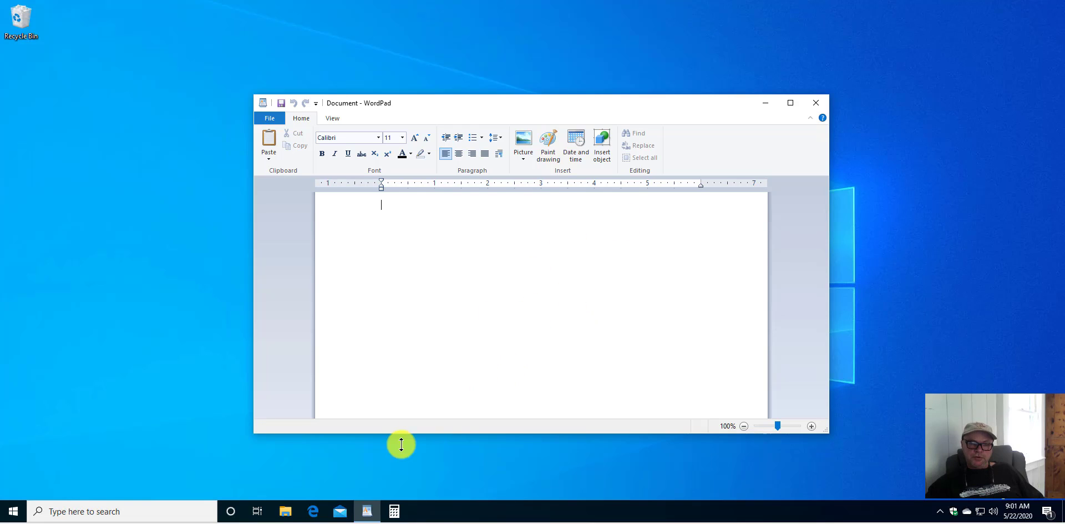
{"action": "left_click", "coordinate": [765, 105]}
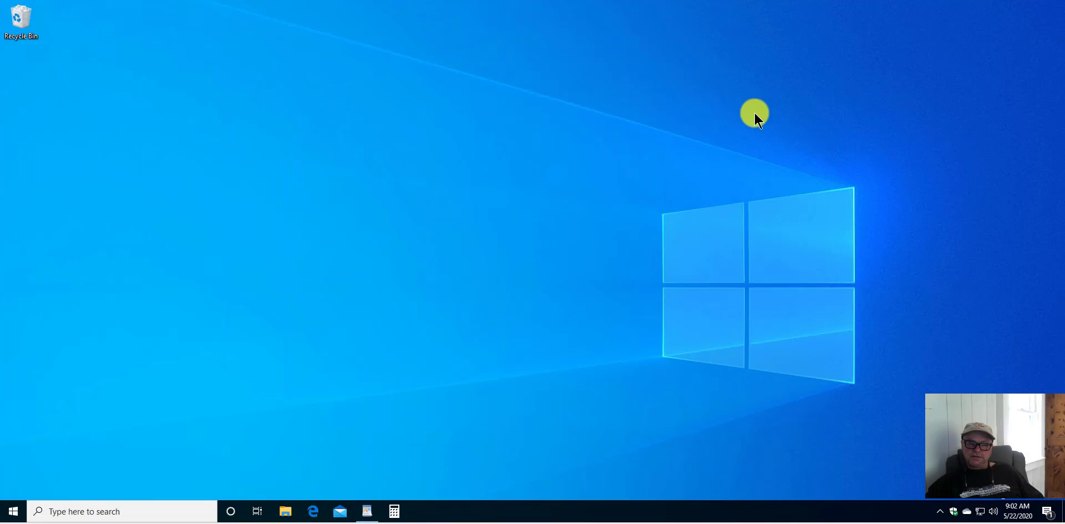
{"action": "left_click", "coordinate": [366, 515]}
{"action": "left_click", "coordinate": [366, 515]}
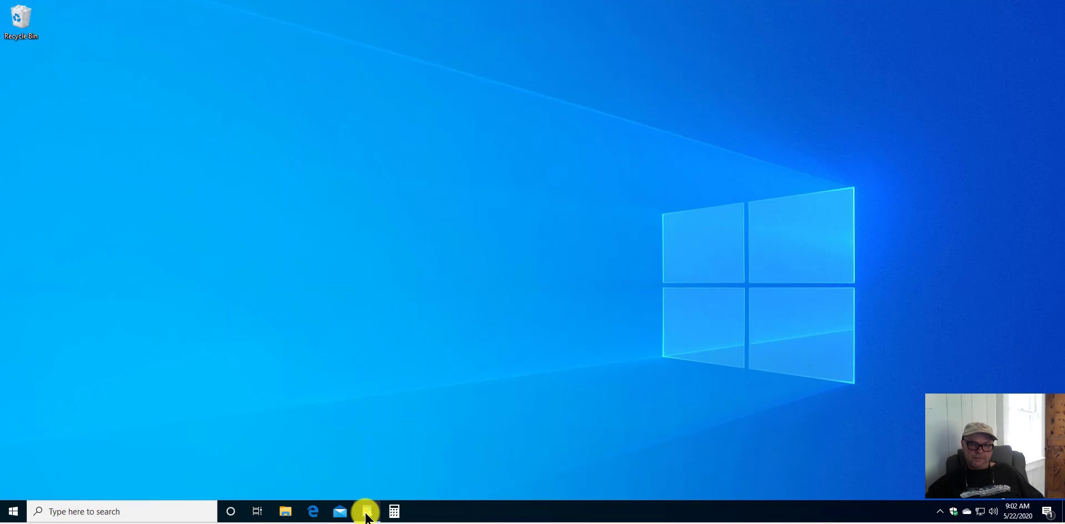
{"action": "left_click", "coordinate": [366, 514]}
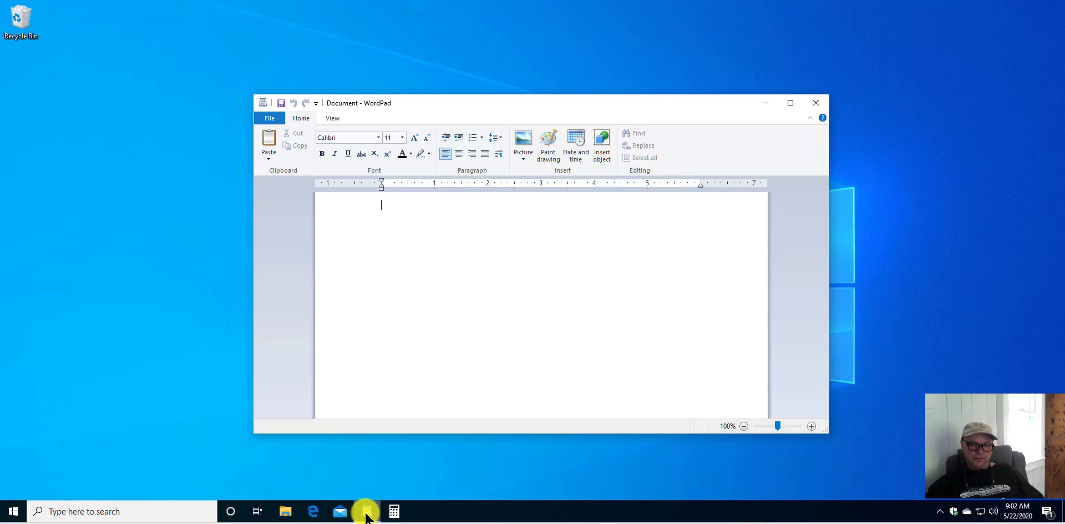
{"action": "left_click", "coordinate": [366, 515]}
{"action": "left_click", "coordinate": [366, 515]}
{"action": "left_click", "coordinate": [366, 514]}
{"action": "left_click", "coordinate": [366, 515]}
{"action": "left_click", "coordinate": [366, 515]}
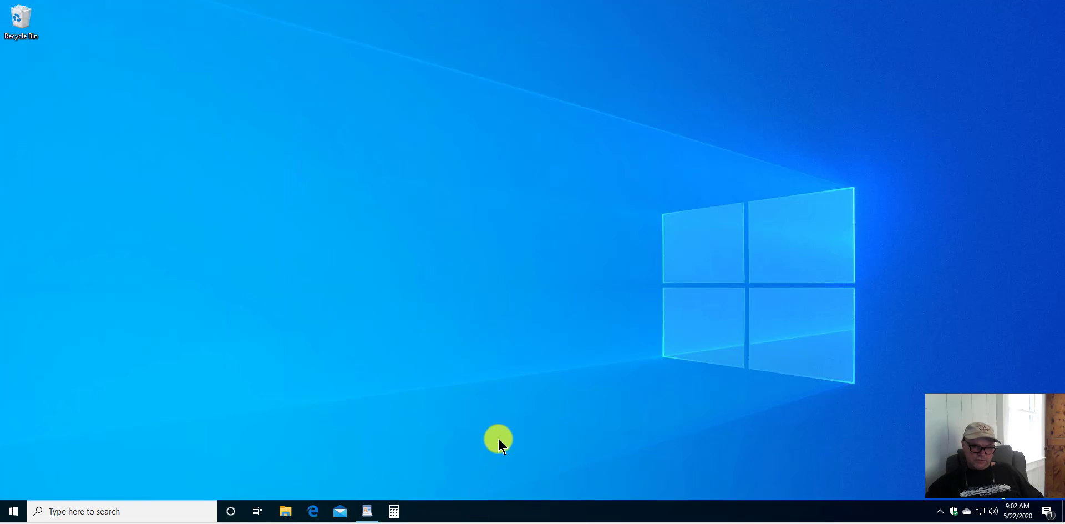
Step: Preview the minimized WordPad window through its thumbnail and restore the window from that preview
{"action": "mouse_move", "coordinate": [368, 513]}
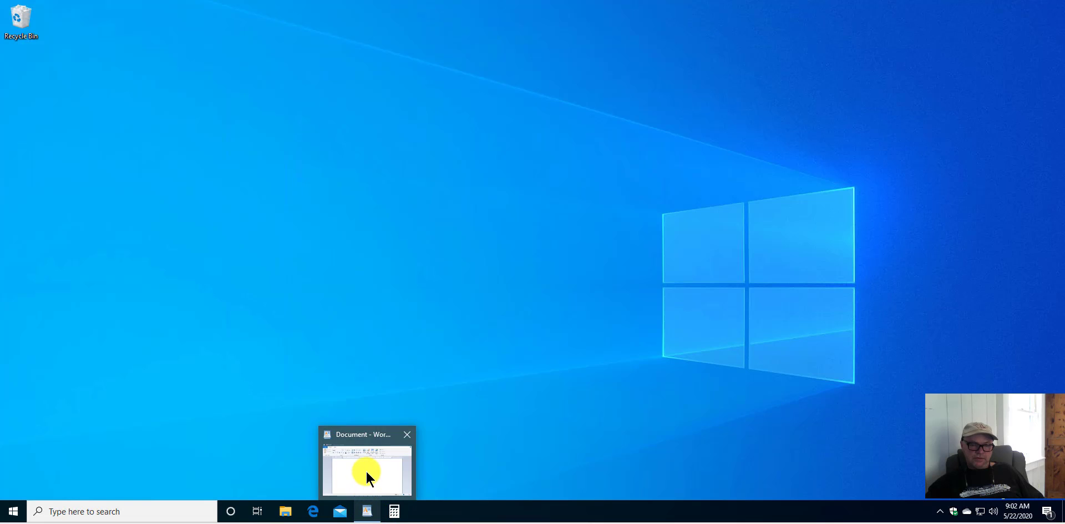
{"action": "mouse_move", "coordinate": [365, 469]}
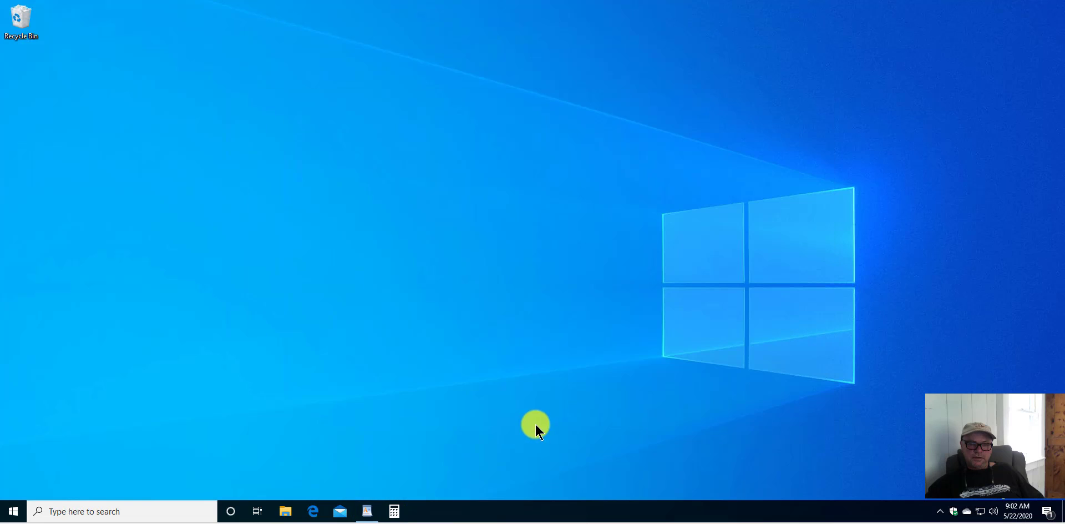
{"action": "mouse_move", "coordinate": [368, 508]}
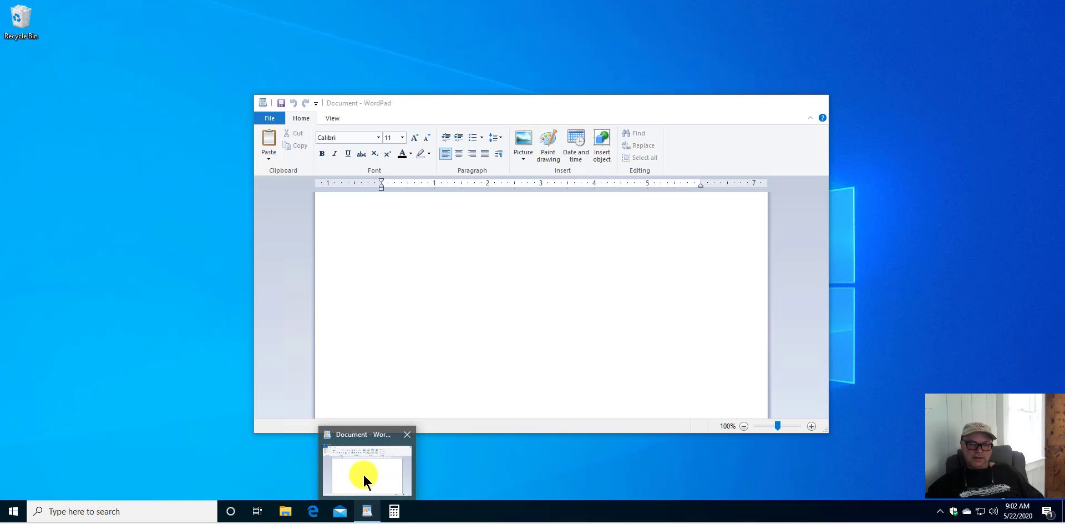
{"action": "left_click", "coordinate": [363, 473]}
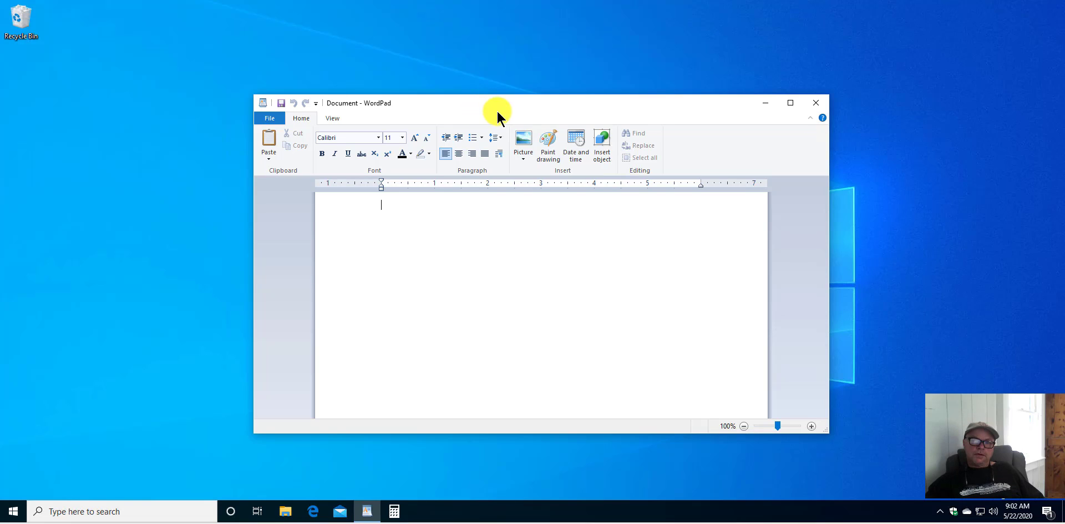
Step: Snap WordPad to the left half of the screen, and pull it back out to a floating position near the desktop's upper left
{"action": "left_click_drag", "start_coordinate": [508, 110], "coordinate": [425, 108]}
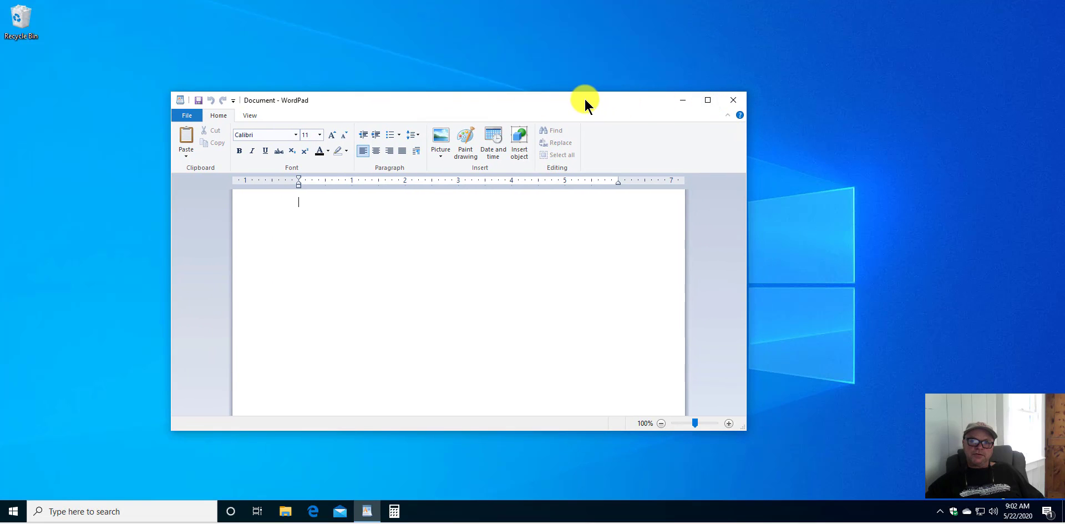
{"action": "mouse_move", "coordinate": [584, 101]}
{"action": "left_mouse_down"}
{"action": "mouse_move", "coordinate": [614, 131]}
{"action": "mouse_move", "coordinate": [610, 2]}
{"action": "mouse_move", "coordinate": [587, 61]}
{"action": "mouse_move", "coordinate": [186, 94]}
{"action": "mouse_move", "coordinate": [1, 95]}
{"action": "left_mouse_up"}
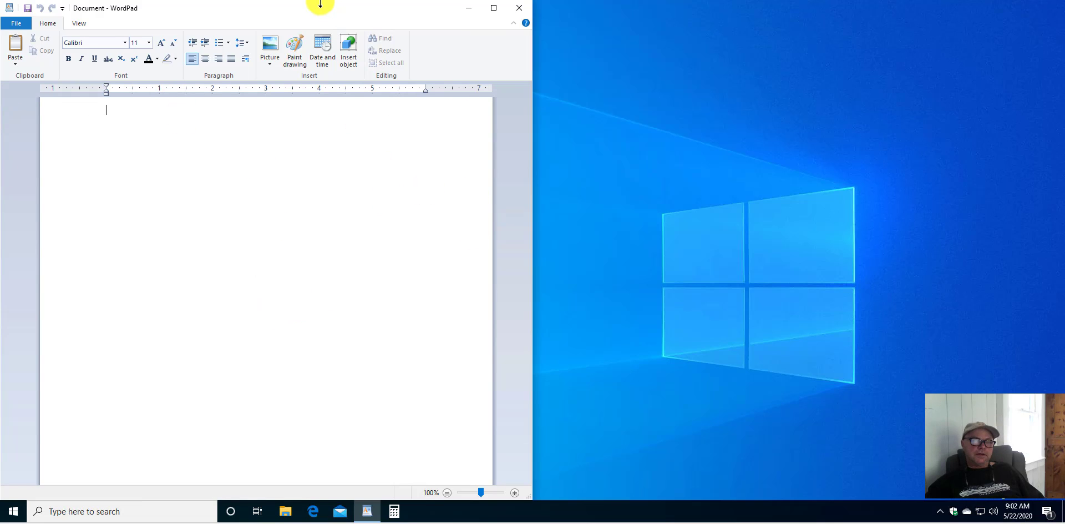
{"action": "left_click_drag", "start_coordinate": [304, 10], "coordinate": [572, 77]}
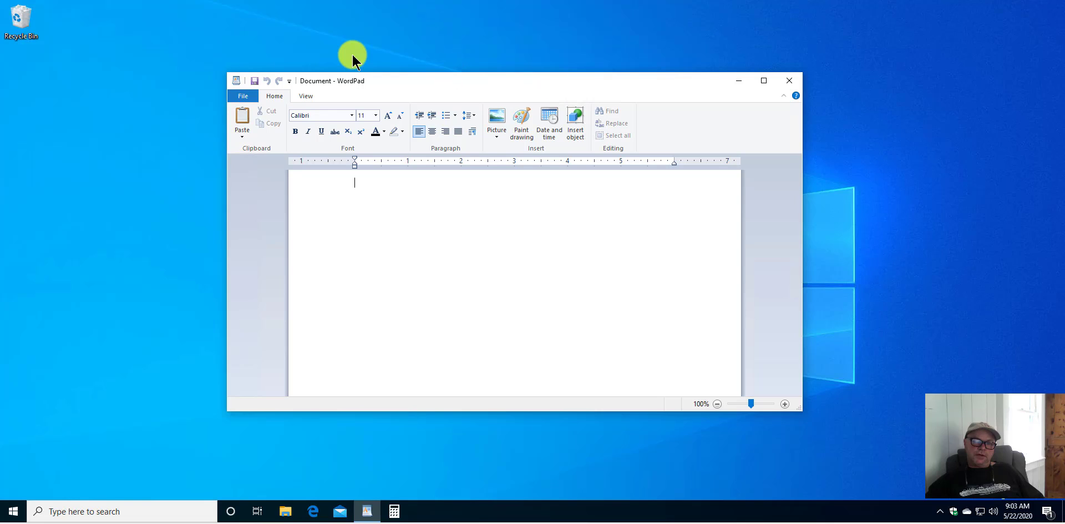
{"action": "left_click_drag", "start_coordinate": [475, 83], "coordinate": [314, 56]}
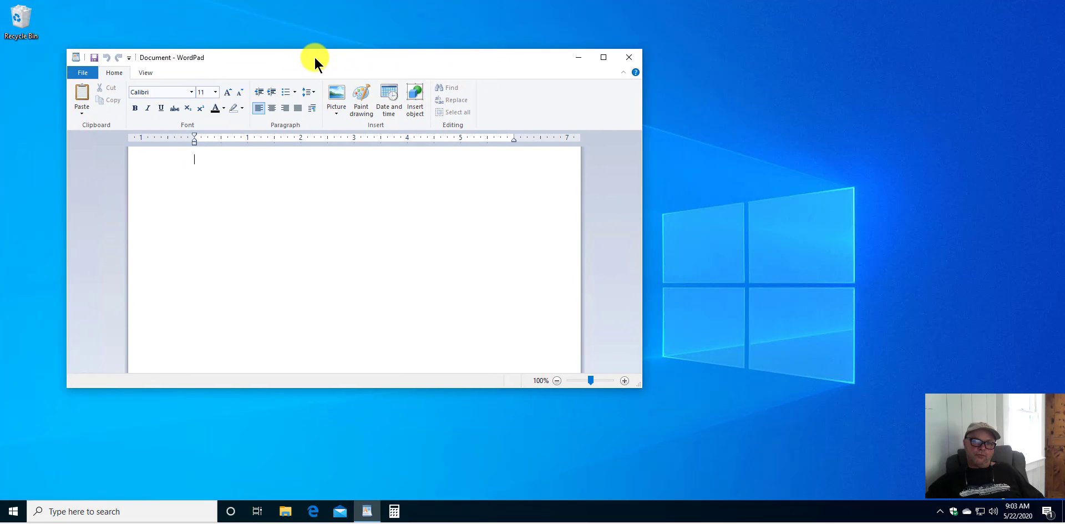
Step: Open Calculator and move its window to the right, clear of the WordPad window
{"action": "left_click", "coordinate": [394, 510]}
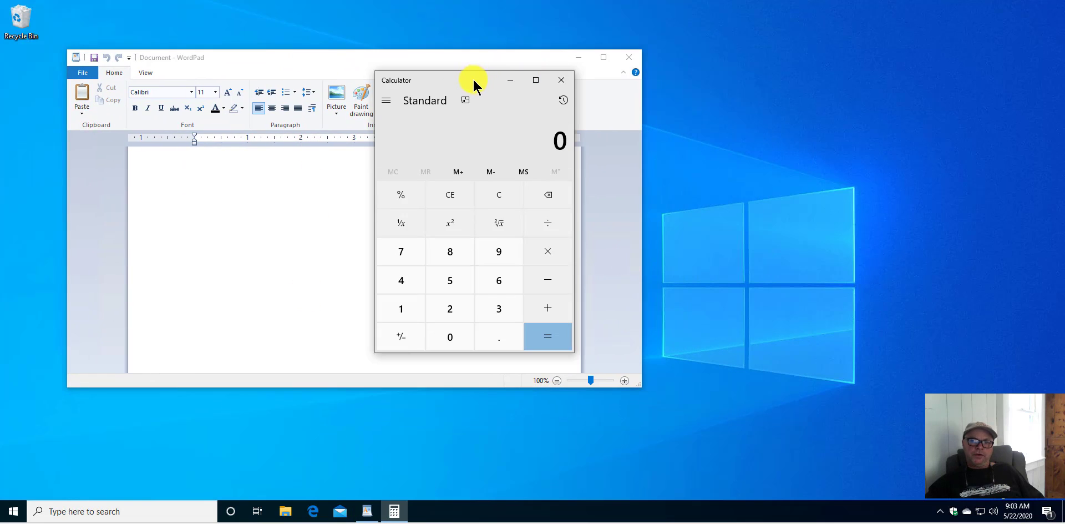
{"action": "left_click_drag", "start_coordinate": [471, 83], "coordinate": [768, 101]}
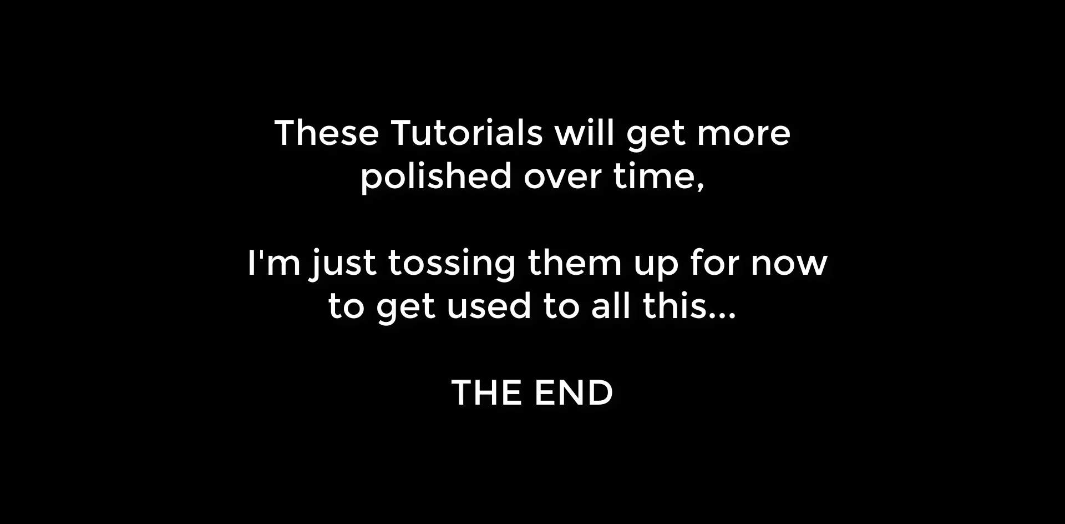